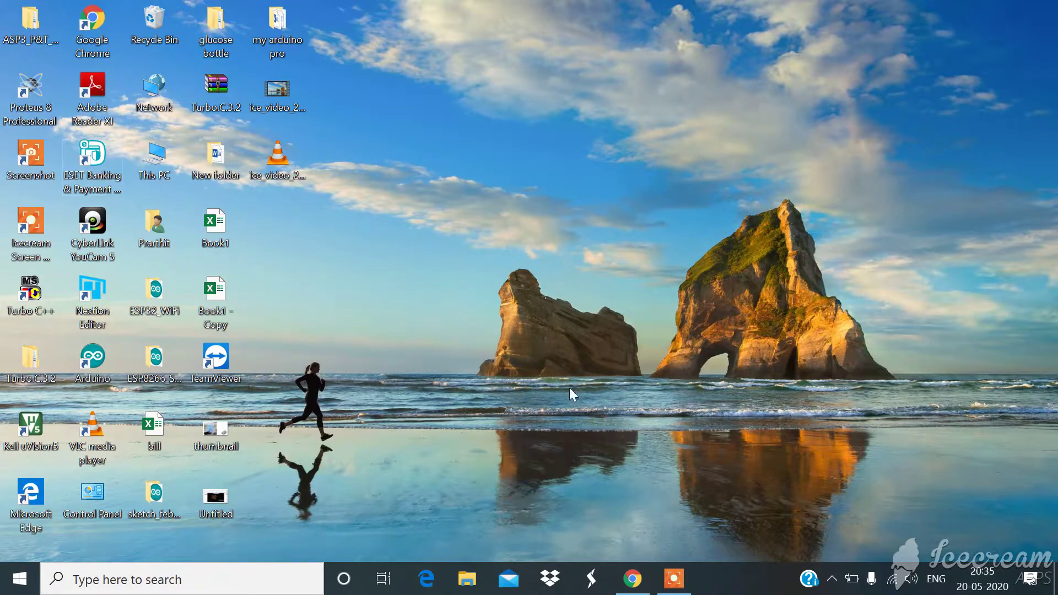
- Launch Proteus 8 Professional and look through the Control Bar page of the getting-started PCB Layout tutorial
{"action": "double_click", "coordinate": [44, 106]}
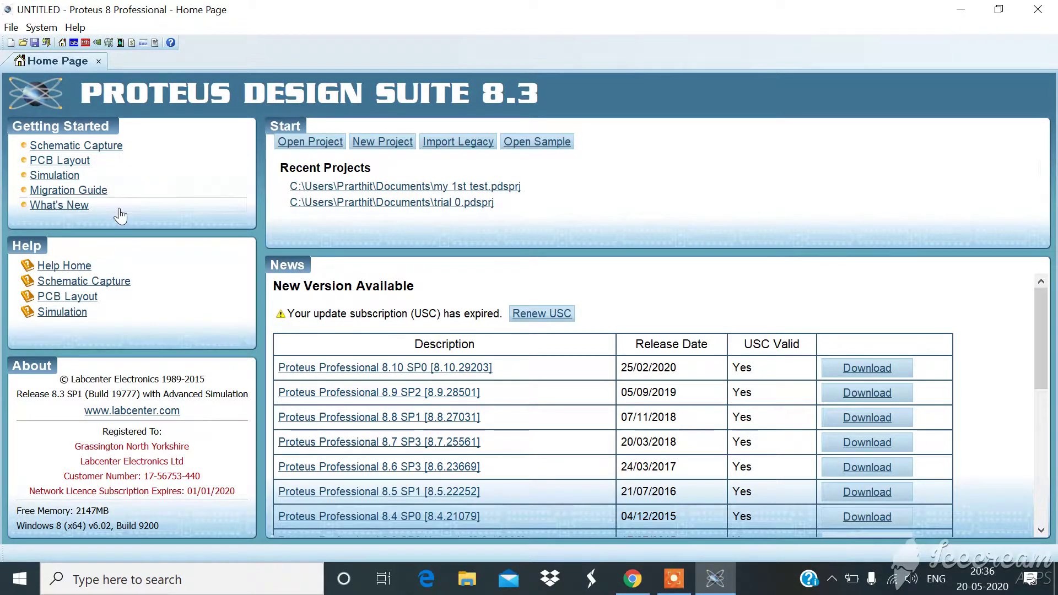
{"action": "left_click", "coordinate": [98, 163]}
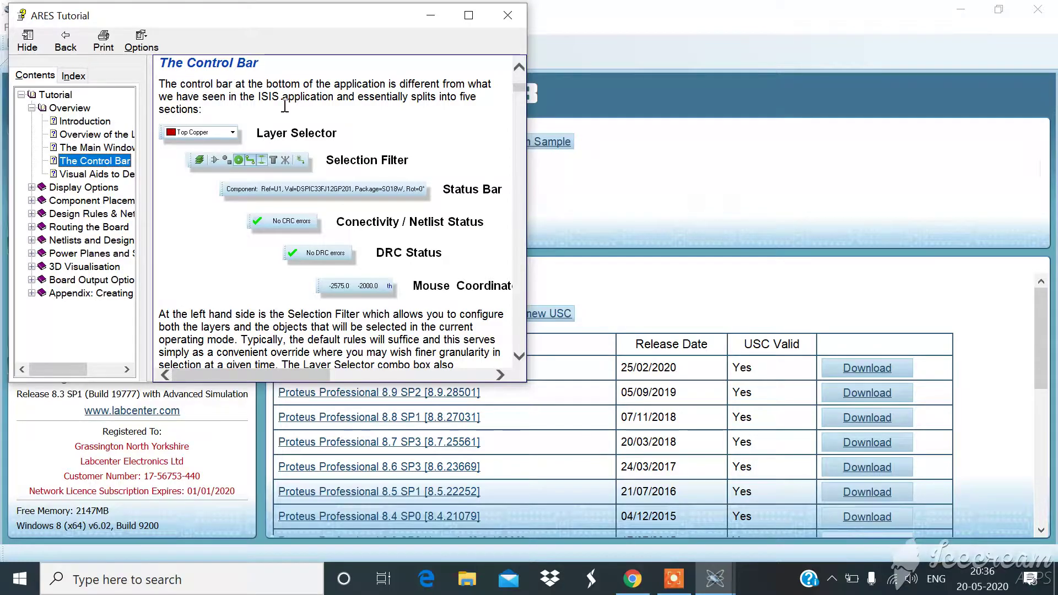
{"action": "scroll", "coordinate": [329, 244], "scroll_direction": "down", "scroll_amount": 5}
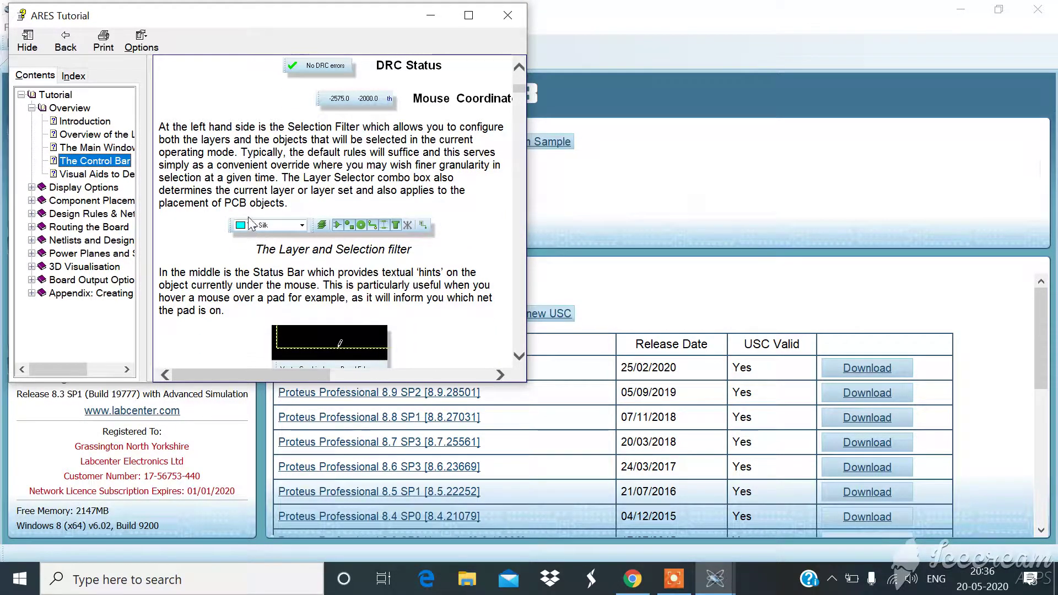
{"action": "scroll", "coordinate": [367, 252], "scroll_direction": "down", "scroll_amount": 3}
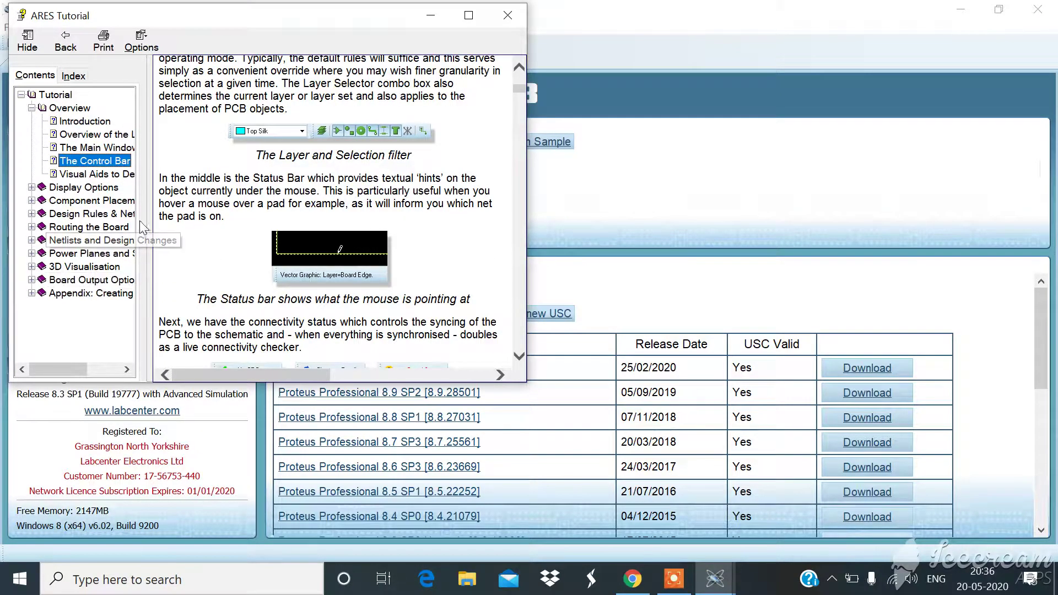
{"action": "left_click", "coordinate": [508, 14]}
- Look through the getting-started Simulation tutorial, including the Writing Firmware, Basic Debugging and Hardware Breakpoints topics
{"action": "left_click", "coordinate": [99, 175]}
{"action": "scroll", "coordinate": [340, 211], "scroll_direction": "down", "scroll_amount": 3}
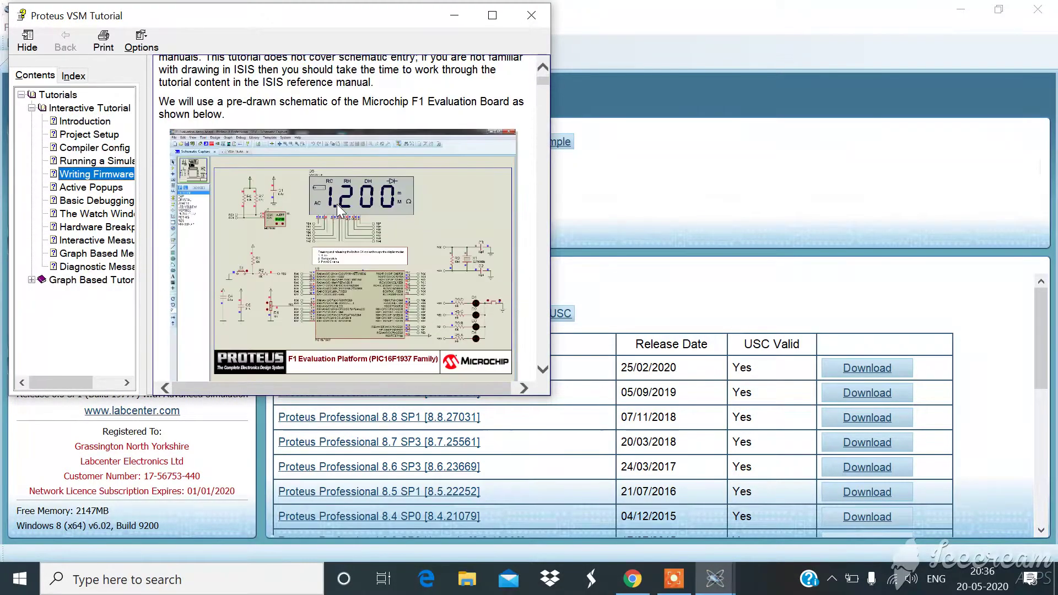
{"action": "scroll", "coordinate": [340, 211], "scroll_direction": "down", "scroll_amount": 3}
{"action": "scroll", "coordinate": [444, 182], "scroll_direction": "down", "scroll_amount": 8}
{"action": "left_click", "coordinate": [97, 200]}
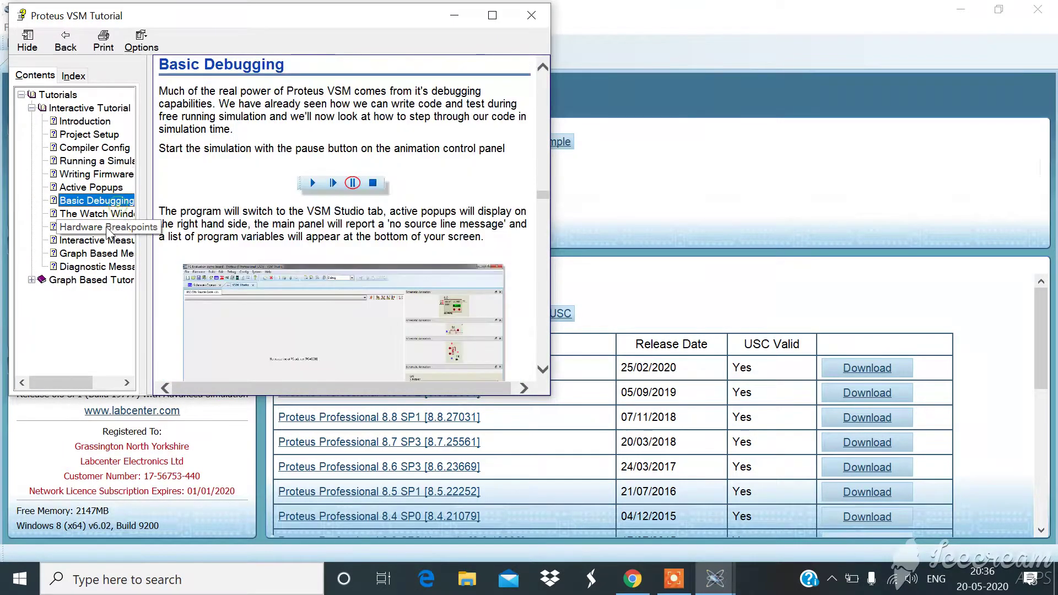
{"action": "left_click", "coordinate": [108, 227]}
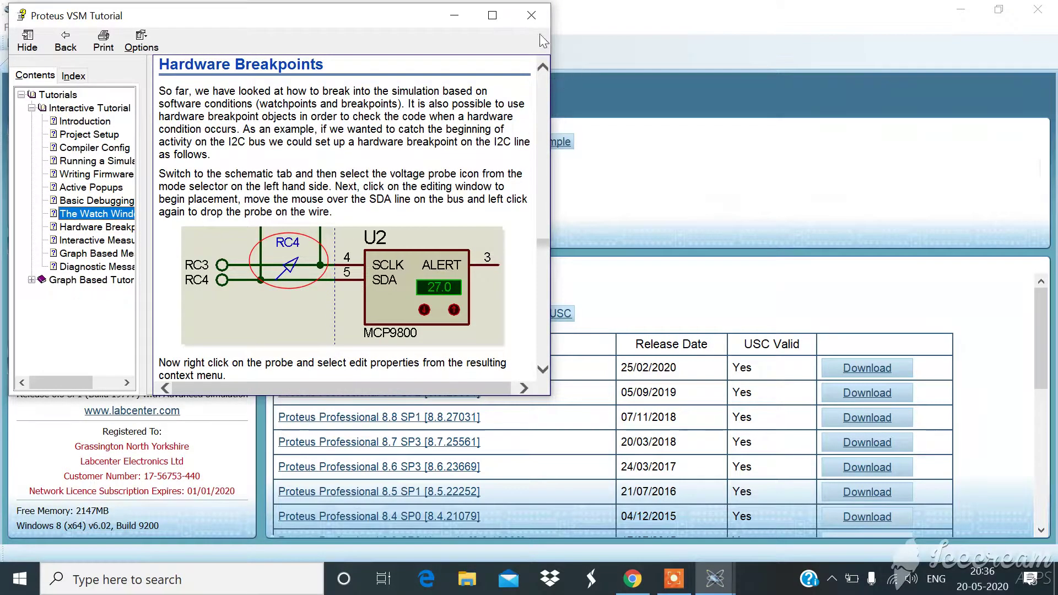
{"action": "left_click", "coordinate": [532, 15]}
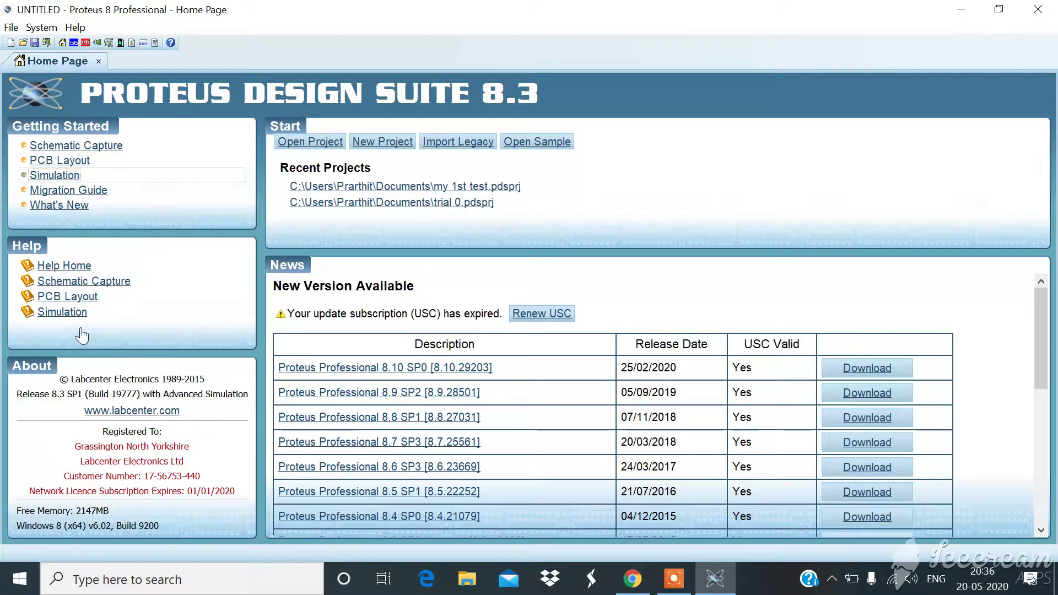
- Read through the Introduction and Using the Help System sections of the Proteus 8 Framework Help
{"action": "left_click", "coordinate": [73, 269]}
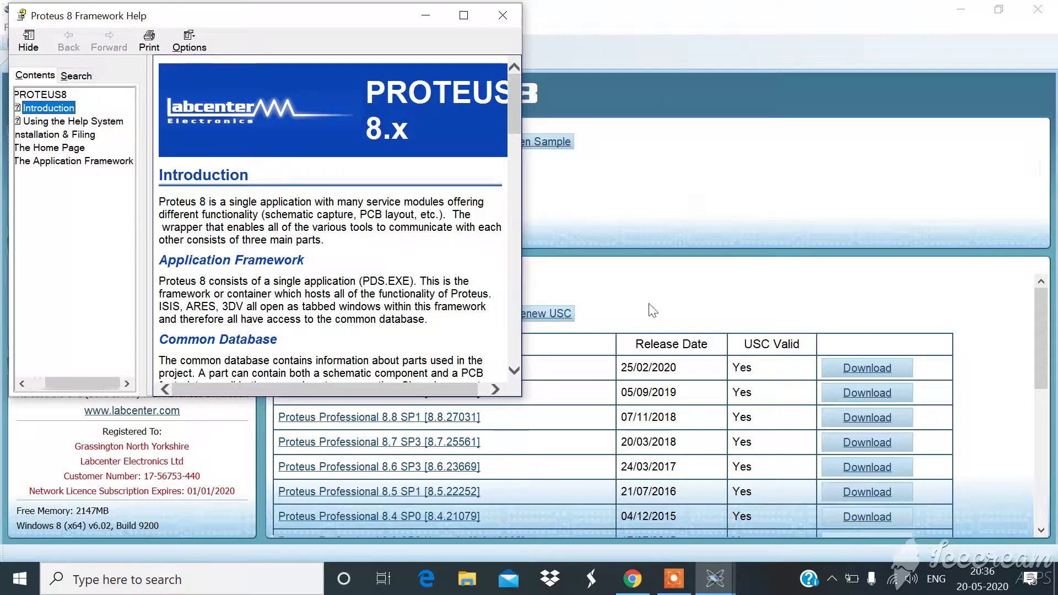
{"action": "scroll", "coordinate": [310, 311], "scroll_direction": "down", "scroll_amount": 6}
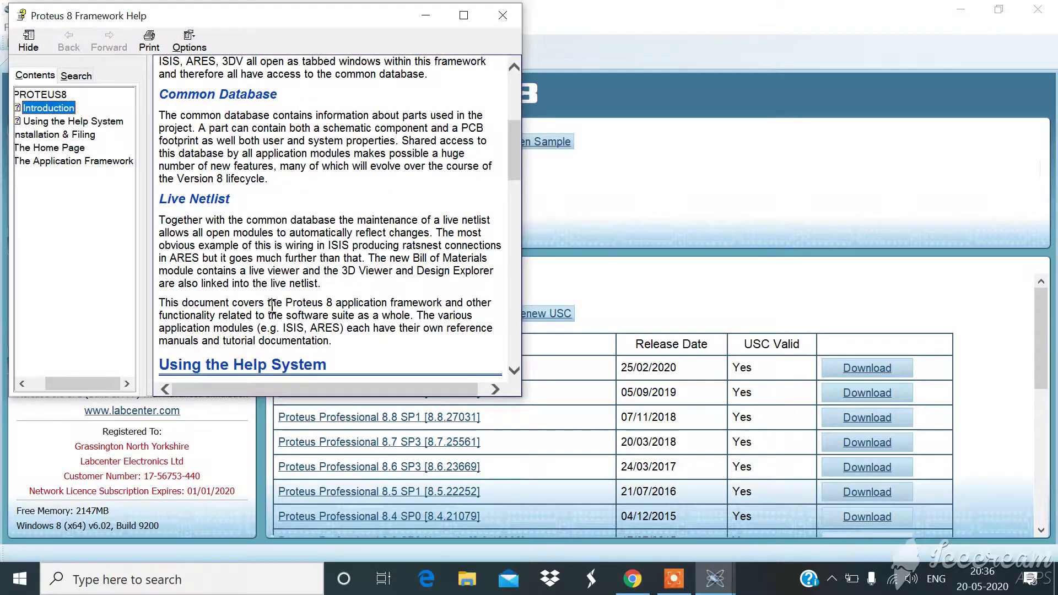
{"action": "scroll", "coordinate": [243, 249], "scroll_direction": "down", "scroll_amount": 10}
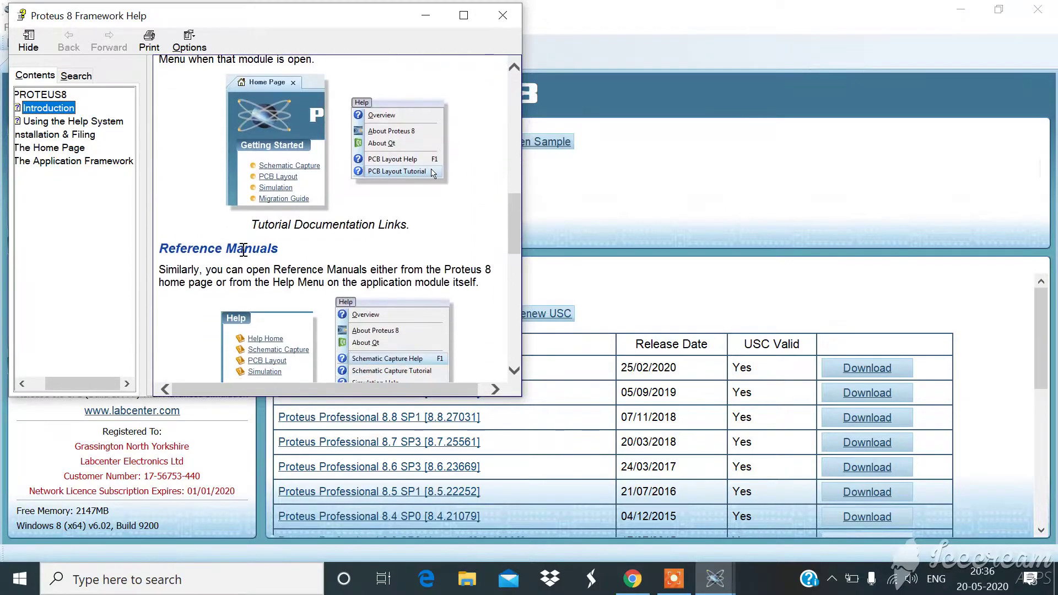
{"action": "scroll", "coordinate": [243, 249], "scroll_direction": "down", "scroll_amount": 8}
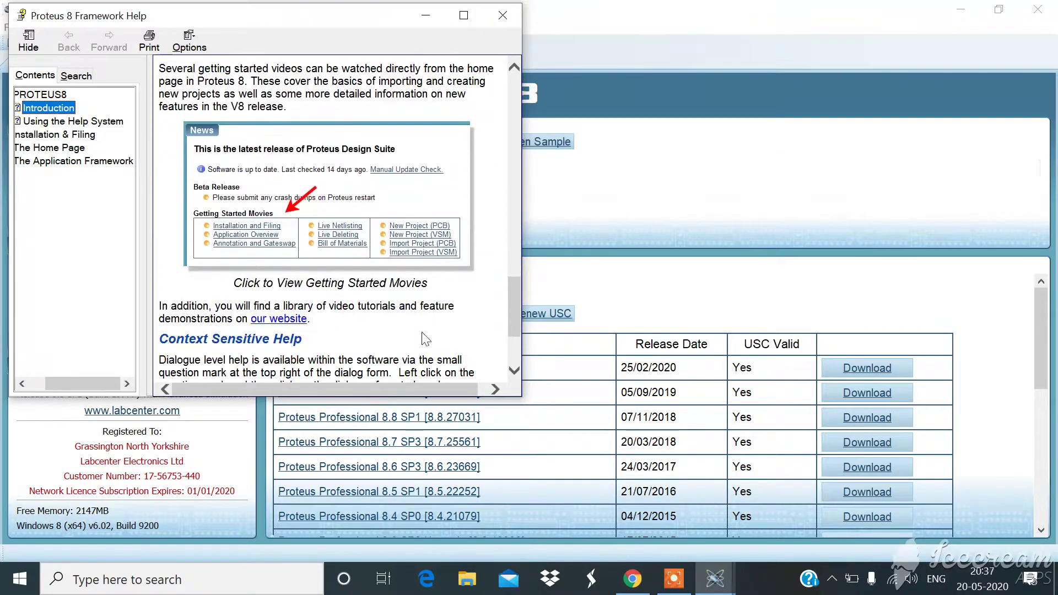
{"action": "left_click", "coordinate": [511, 18]}
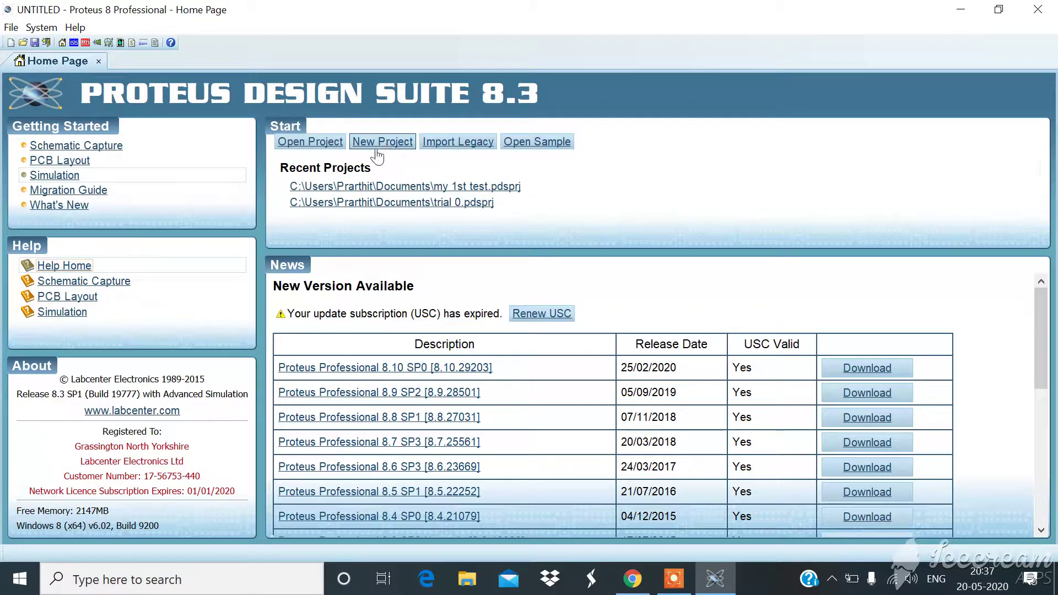
- View the existing project files available for loading and browse the list of sample projects without opening any
{"action": "left_click", "coordinate": [314, 141]}
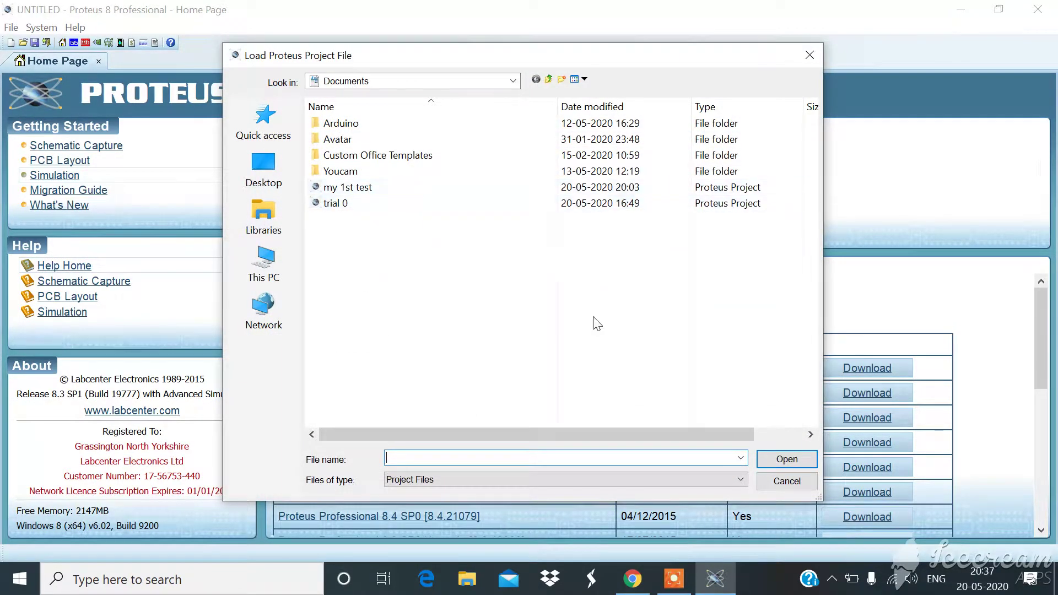
{"action": "left_click", "coordinate": [809, 54]}
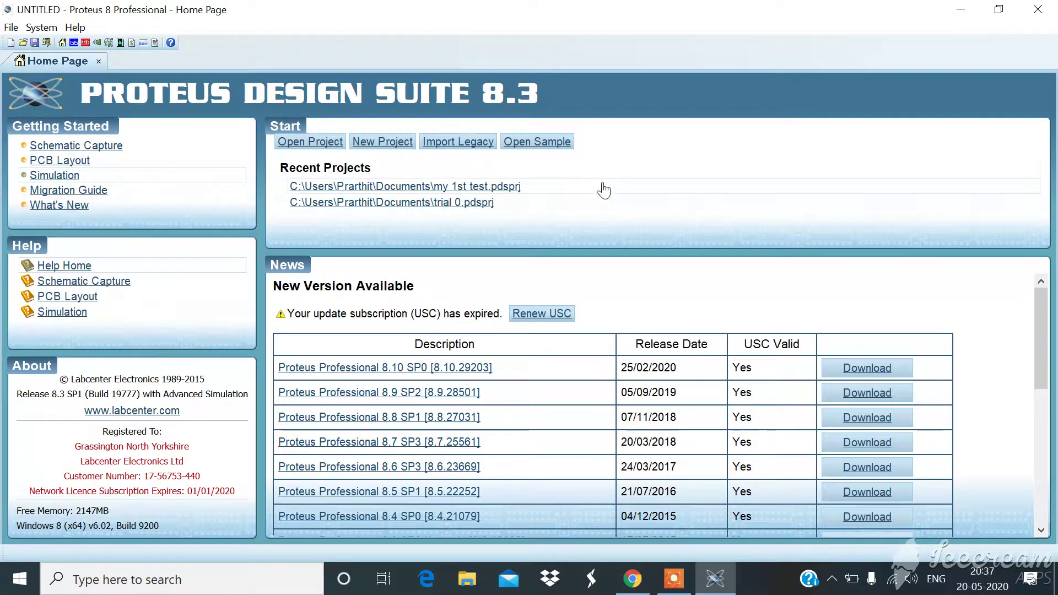
{"action": "left_click", "coordinate": [552, 143]}
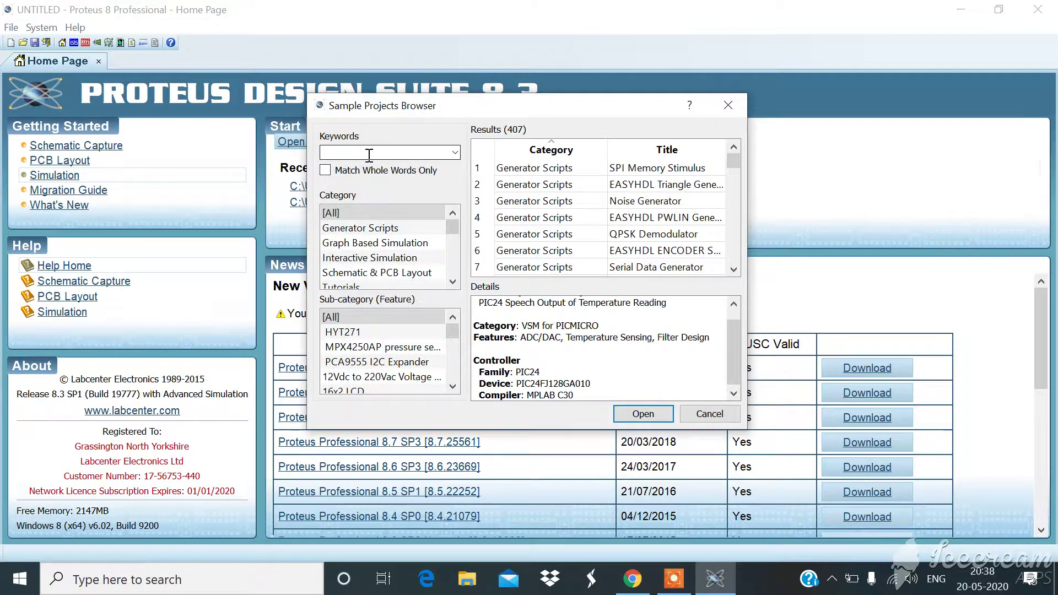
{"action": "scroll", "coordinate": [617, 263], "scroll_direction": "down", "scroll_amount": 3}
{"action": "scroll", "coordinate": [617, 263], "scroll_direction": "down", "scroll_amount": 11}
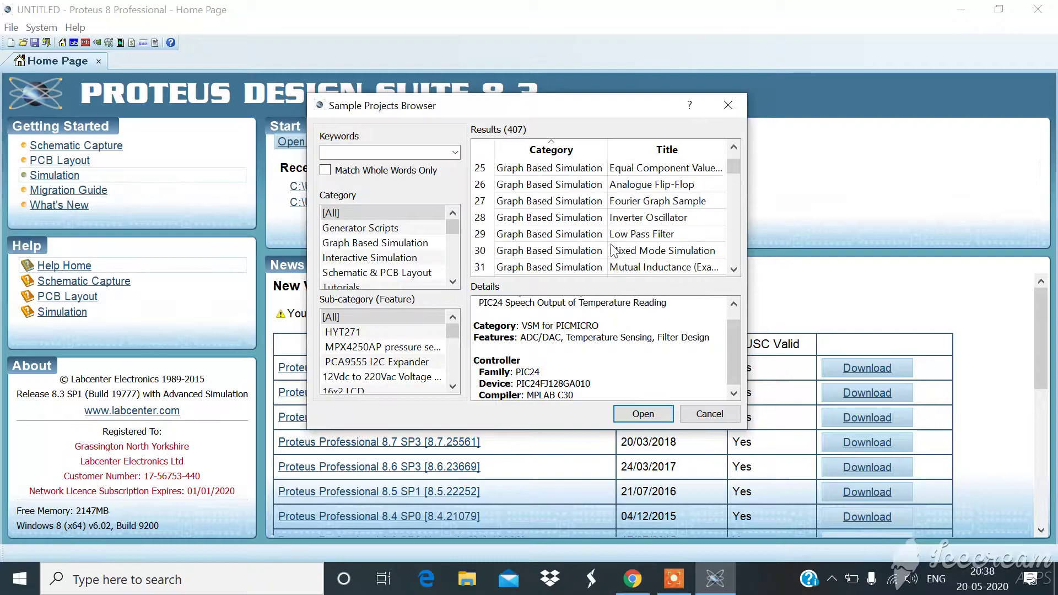
{"action": "scroll", "coordinate": [555, 255], "scroll_direction": "down", "scroll_amount": 11}
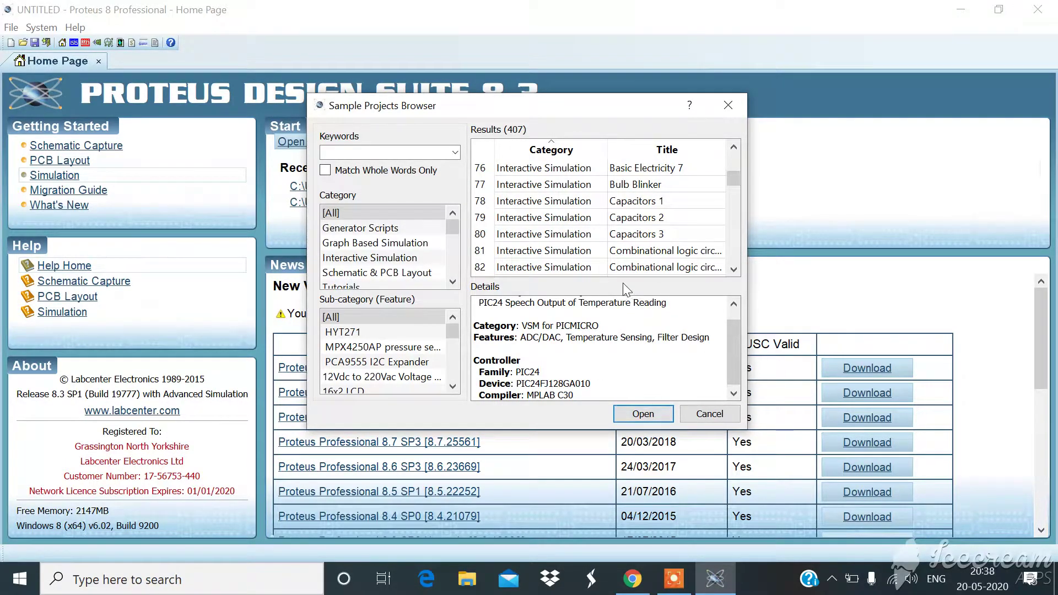
{"action": "left_click", "coordinate": [732, 100]}
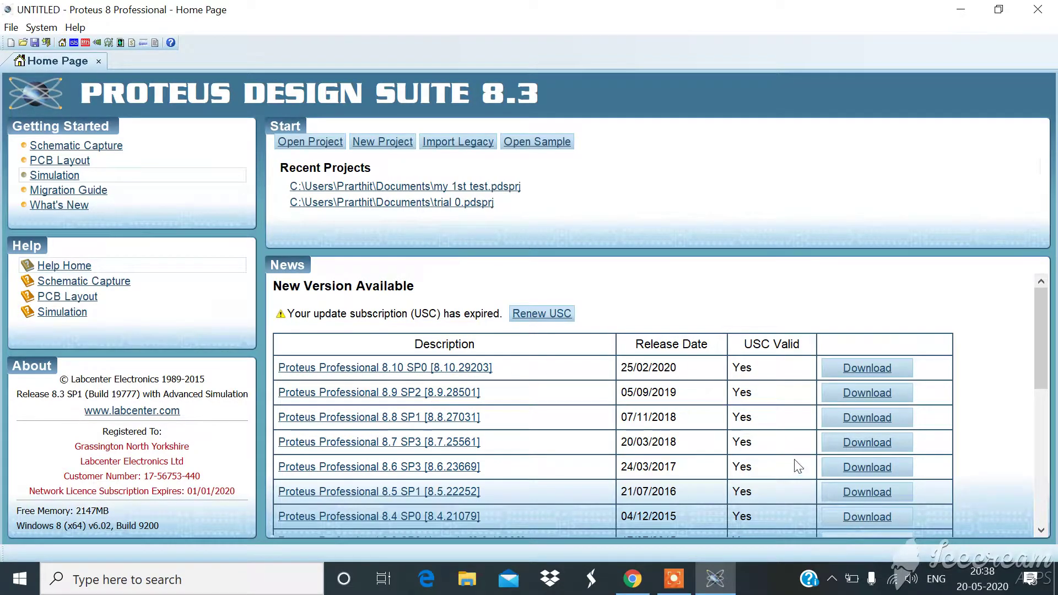
{"action": "scroll", "coordinate": [528, 462], "scroll_direction": "down", "scroll_amount": 2}
{"action": "scroll", "coordinate": [968, 437], "scroll_direction": "up", "scroll_amount": 2}
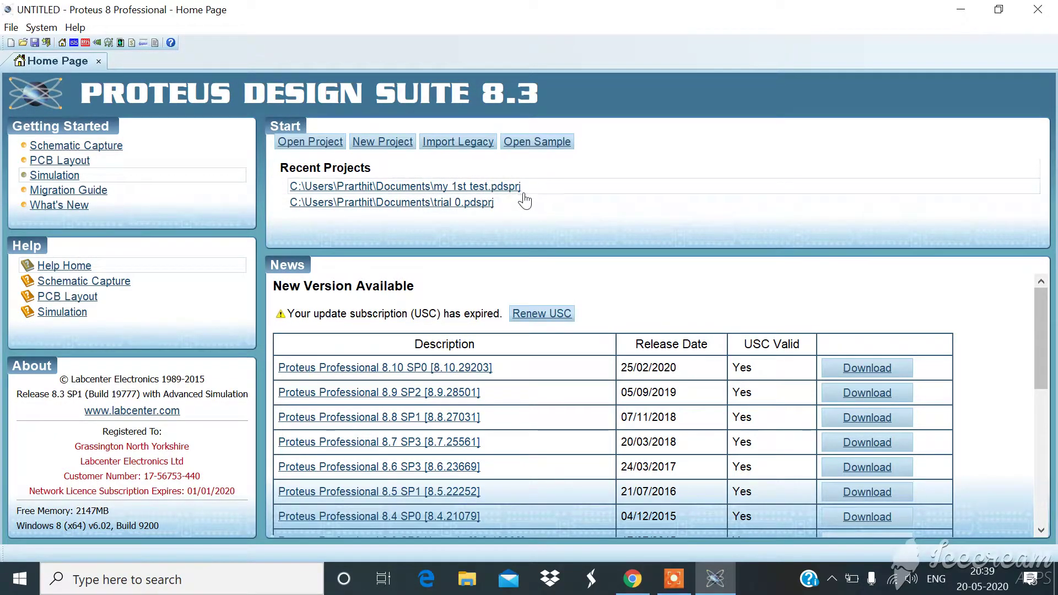
- Start a new project and name it my new try.pdsprj, keeping the default Documents path
{"action": "left_click", "coordinate": [379, 144]}
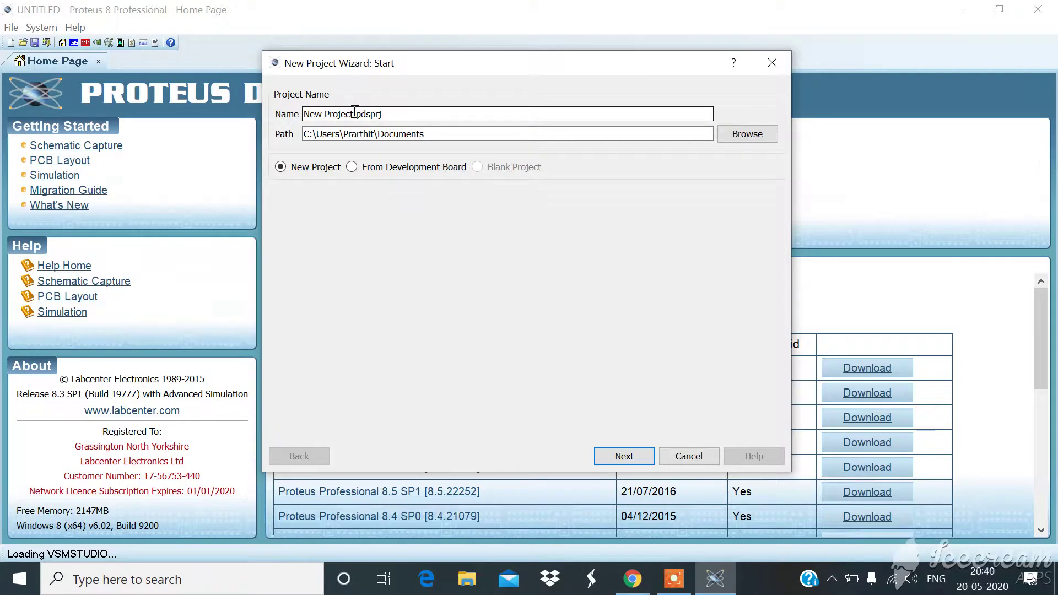
{"action": "key", "text": "BackSpace"}
{"action": "key", "text": "BackSpace"}
{"action": "key", "text": "BackSpace"}
{"action": "key", "text": "BackSpace"}
{"action": "key", "text": "BackSpace"}
{"action": "key", "text": "BackSpace"}
{"action": "key", "text": "BackSpace"}
{"action": "key", "text": "BackSpace"}
{"action": "key", "text": "BackSpace"}
{"action": "key", "text": "BackSpace"}
{"action": "key", "text": "BackSpace"}
{"action": "type", "text": "m"}
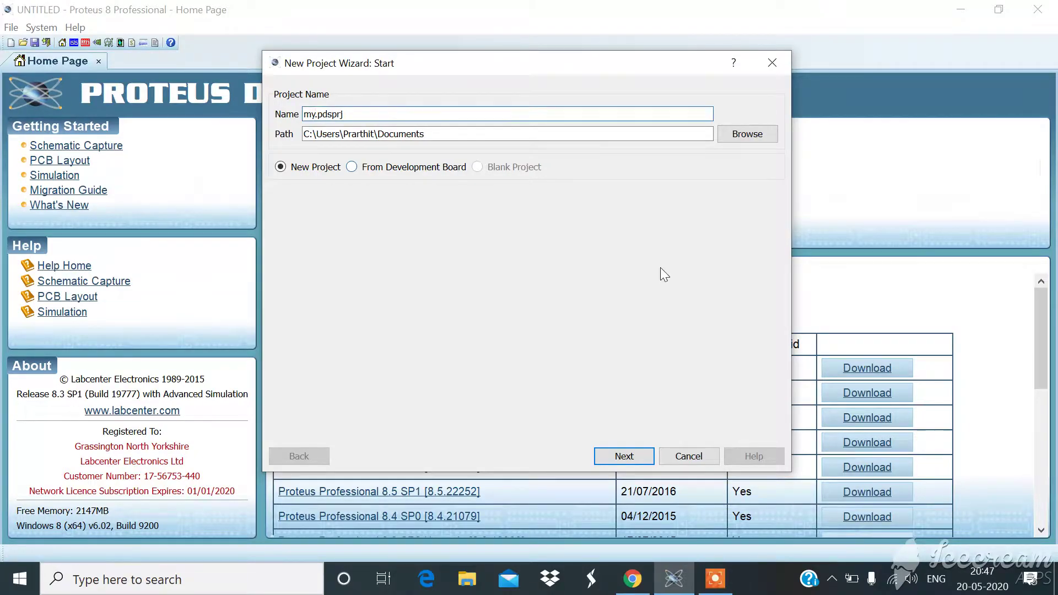
{"action": "type", "text": "y nwe try"}
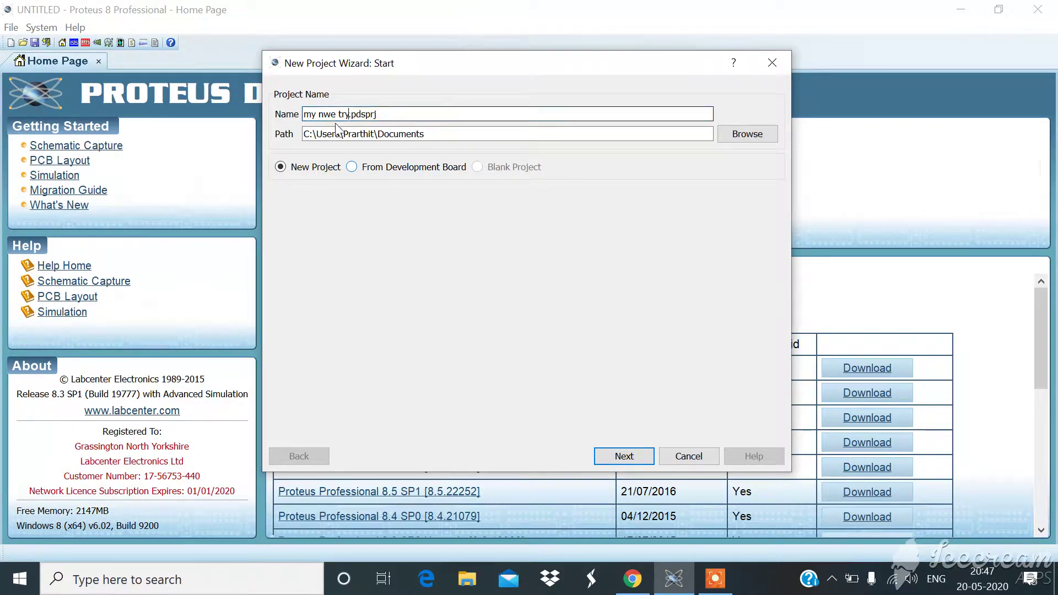
{"action": "left_click_drag", "start_coordinate": [336, 115], "coordinate": [346, 118]}
{"action": "key", "text": "BackSpace"}
{"action": "key", "text": "BackSpace"}
{"action": "key", "text": "BackSpace"}
{"action": "type", "text": "ew"}
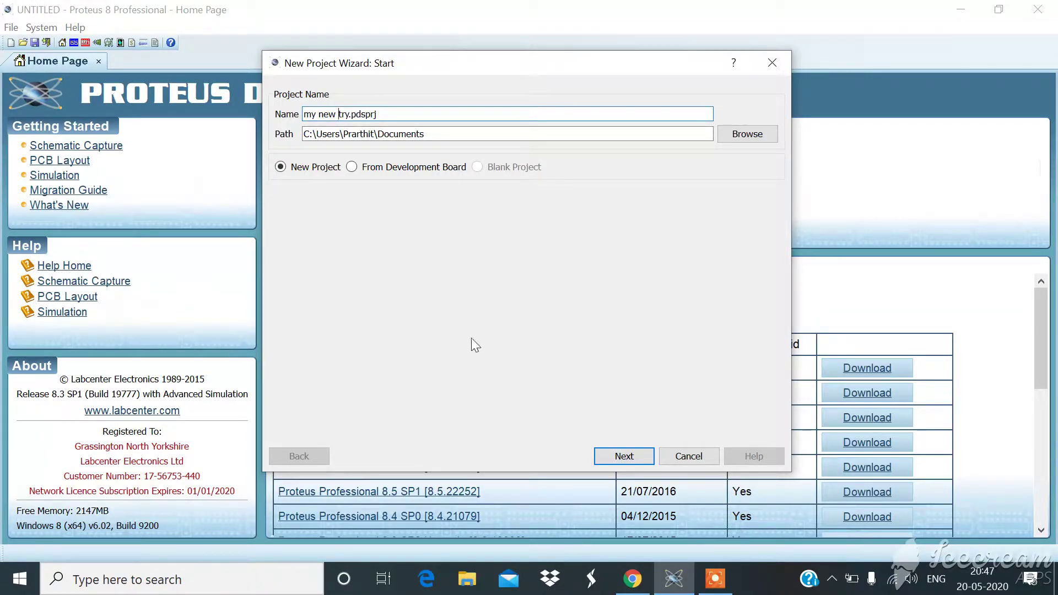
- Create the project with the DEFAULT schematic template, no PCB layout and no firmware project
{"action": "left_click", "coordinate": [624, 456]}
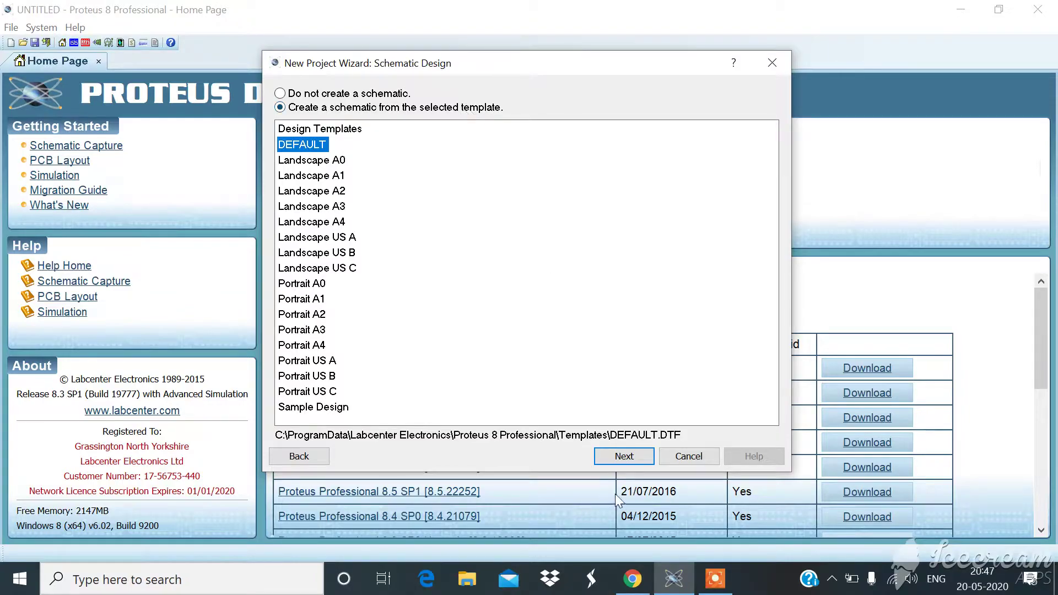
{"action": "left_click", "coordinate": [624, 456]}
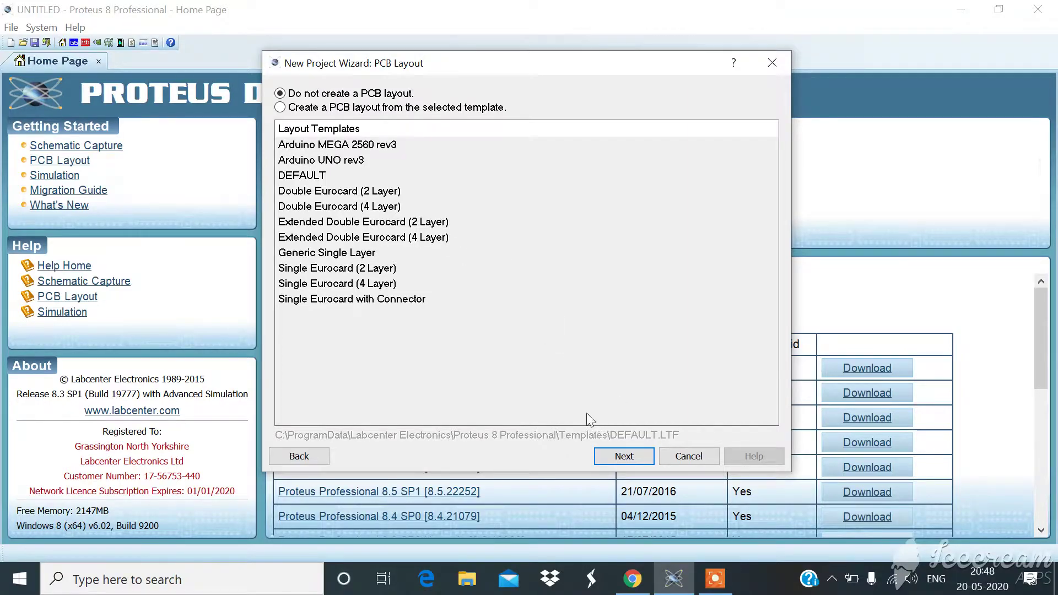
{"action": "left_click", "coordinate": [625, 455]}
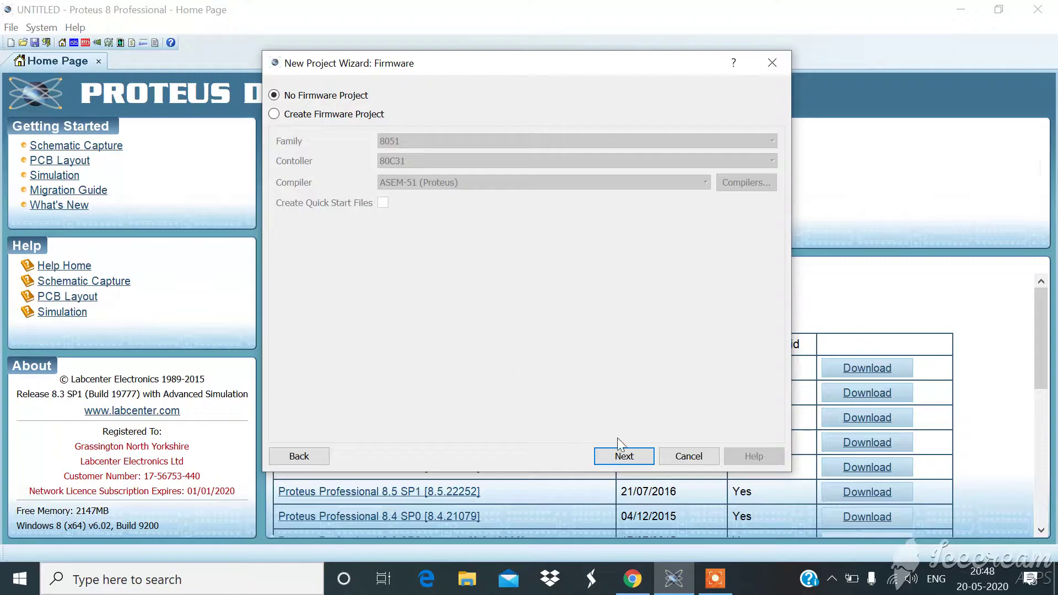
{"action": "left_click", "coordinate": [622, 457]}
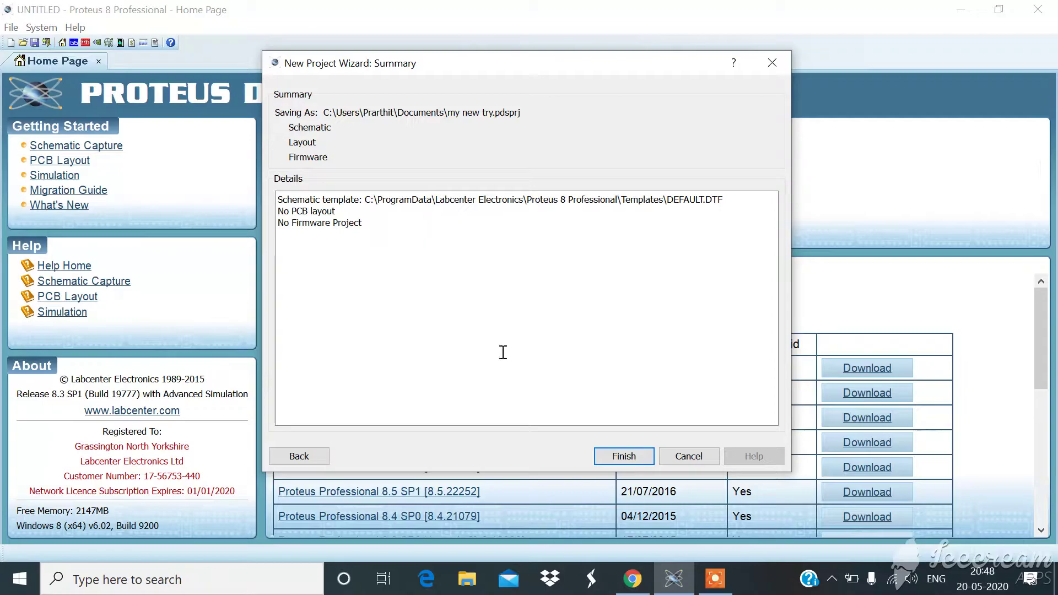
{"action": "left_click", "coordinate": [625, 458]}
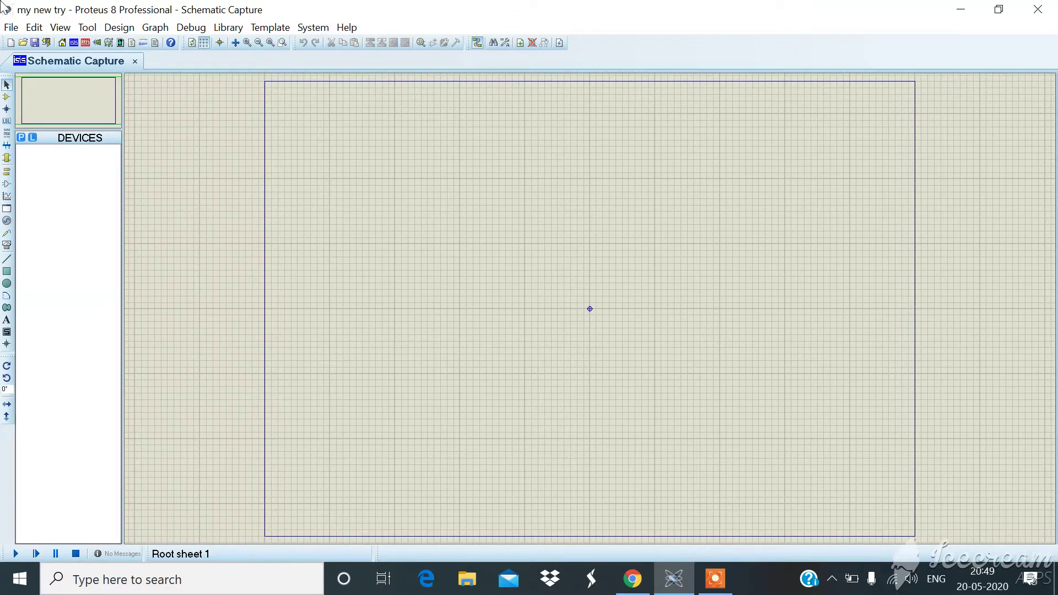
- Examine the blank schematic sheet at different magnifications and in different areas, including its origin marker and border
{"action": "left_click", "coordinate": [246, 43]}
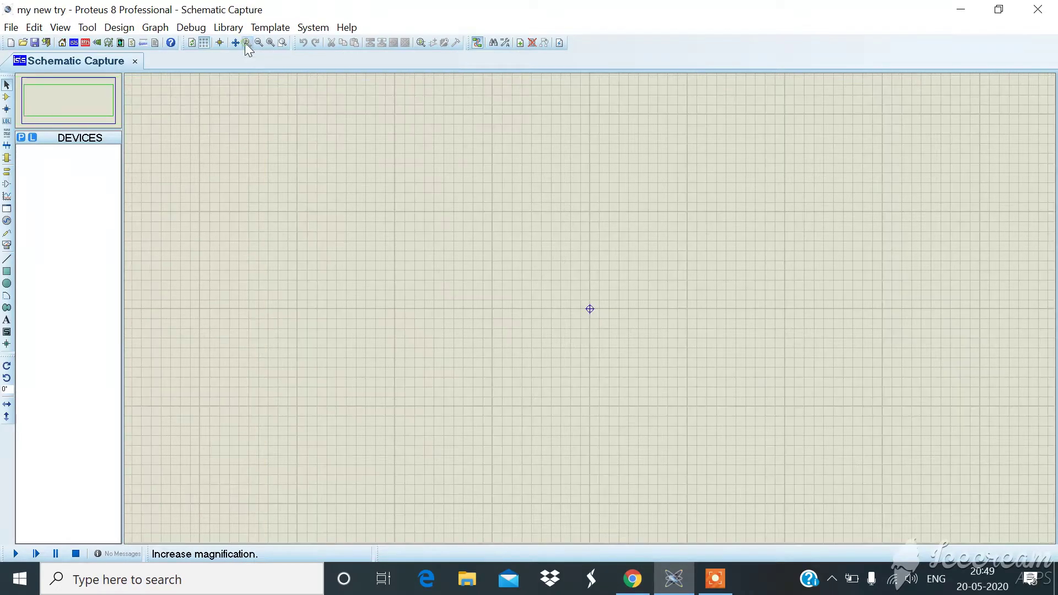
{"action": "left_click", "coordinate": [257, 43]}
{"action": "left_click", "coordinate": [247, 43]}
{"action": "left_click", "coordinate": [248, 43]}
{"action": "left_click", "coordinate": [248, 43]}
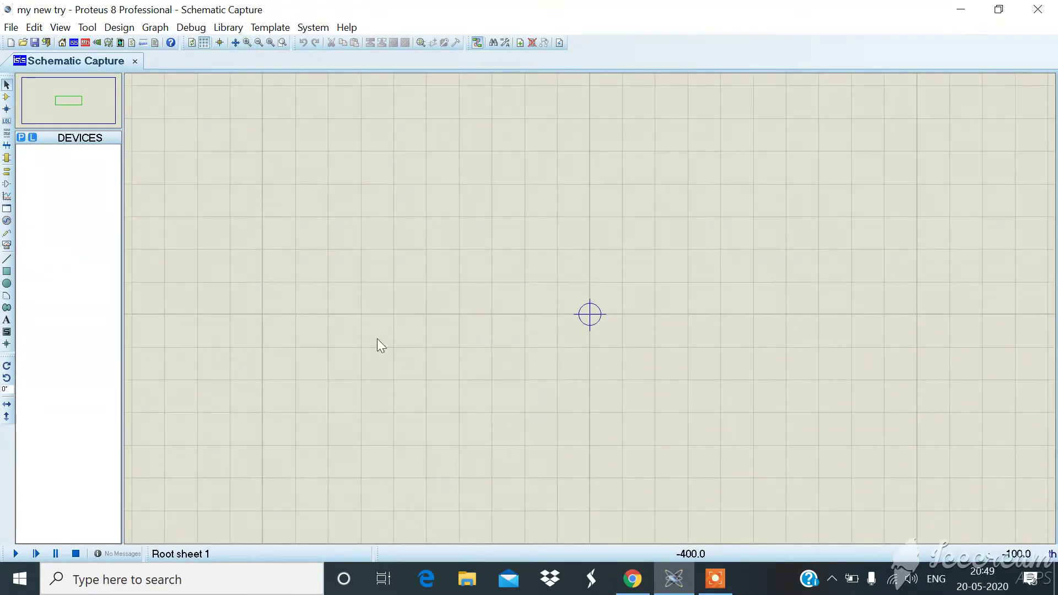
{"action": "left_click", "coordinate": [63, 105]}
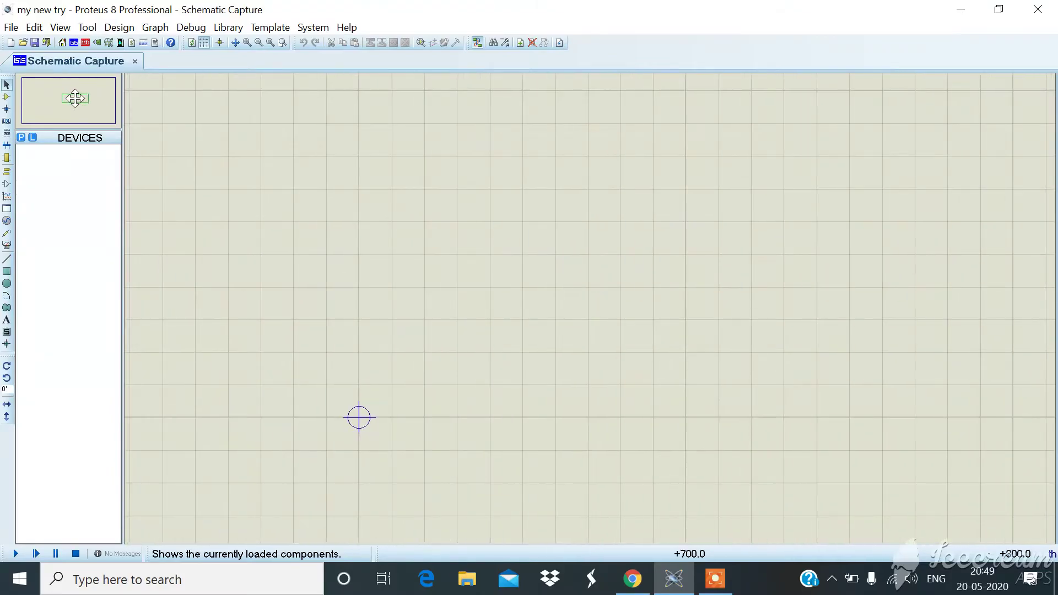
{"action": "left_click", "coordinate": [70, 99]}
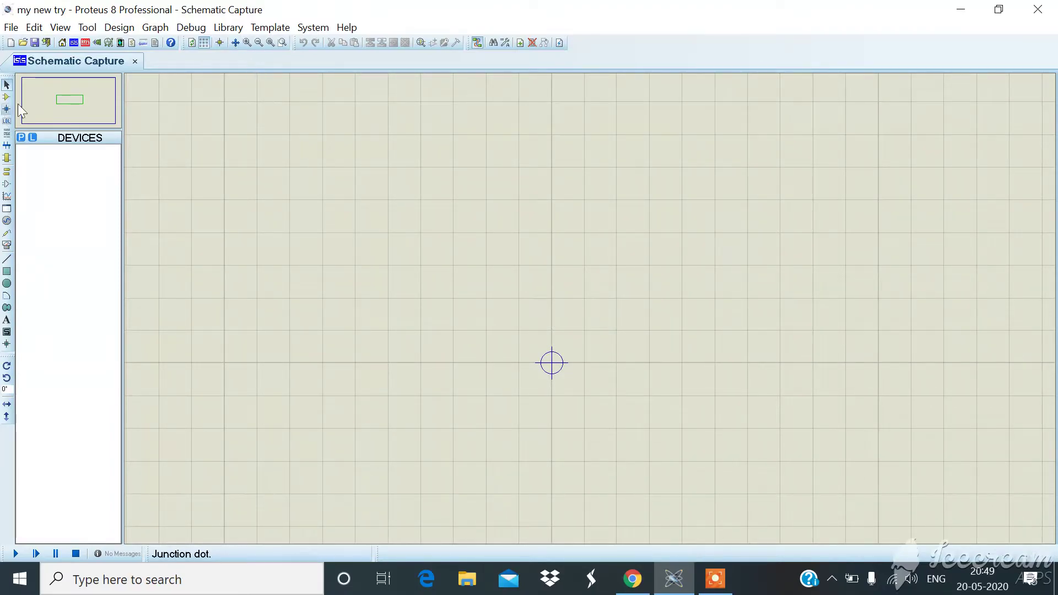
{"action": "mouse_move", "coordinate": [71, 104]}
{"action": "left_mouse_down"}
{"action": "mouse_move", "coordinate": [72, 91]}
{"action": "mouse_move", "coordinate": [121, 73]}
{"action": "mouse_move", "coordinate": [84, 98]}
{"action": "left_mouse_up"}
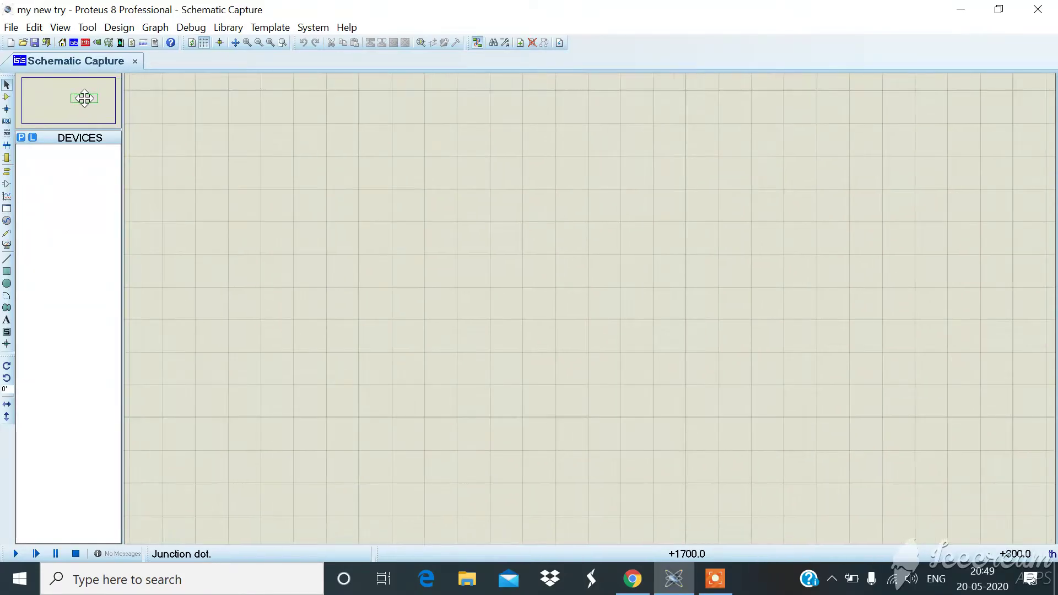
{"action": "left_click", "coordinate": [259, 43]}
{"action": "left_click", "coordinate": [258, 43]}
{"action": "left_click", "coordinate": [259, 43]}
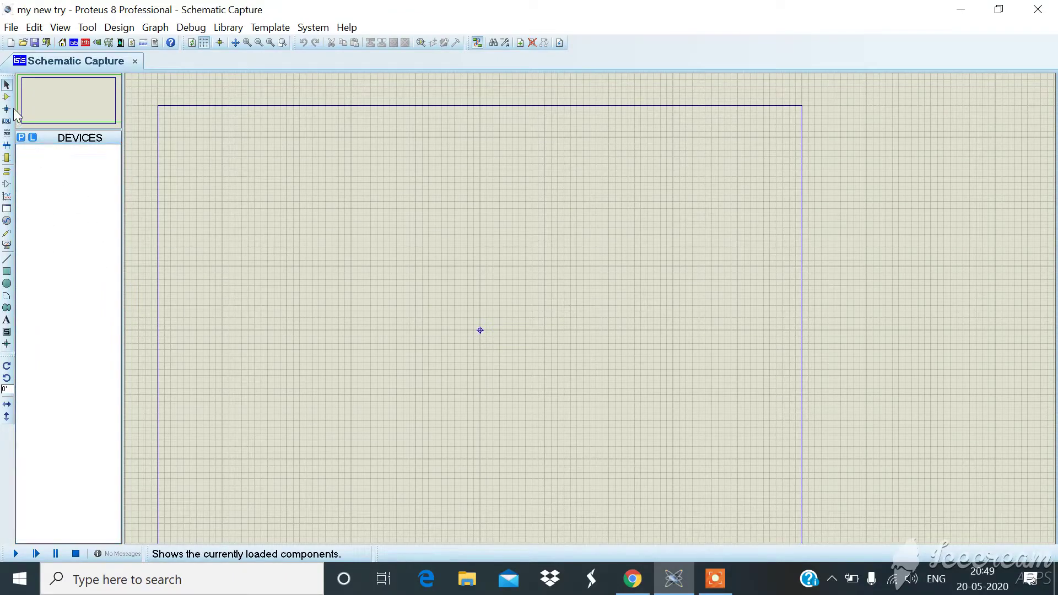
- Search the device library for batt and add the multi-cell BATTERY from the DEVICE library to the project's devices
{"action": "left_click", "coordinate": [20, 137]}
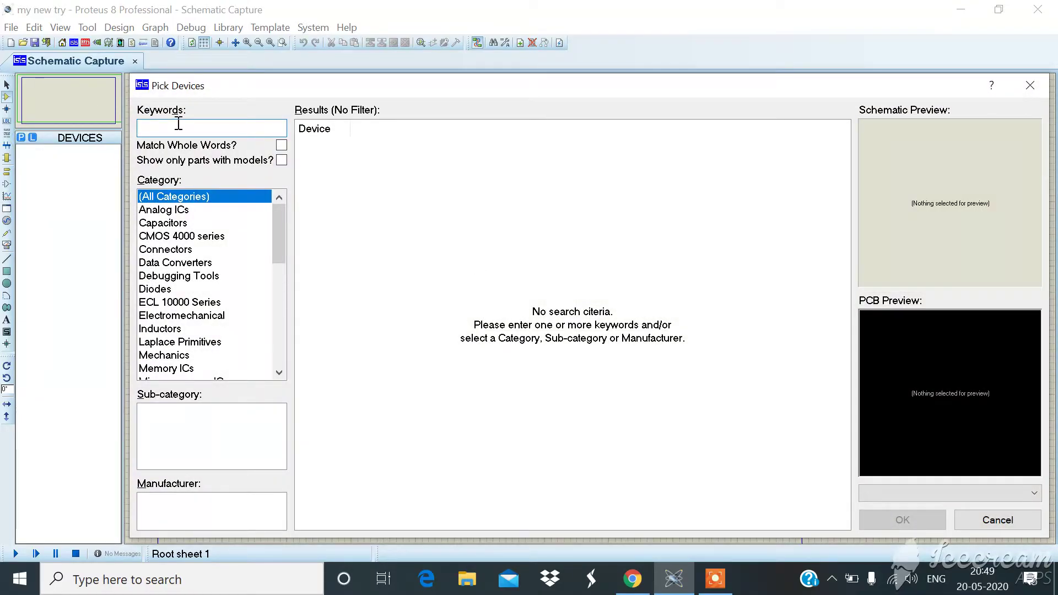
{"action": "type", "text": "ba"}
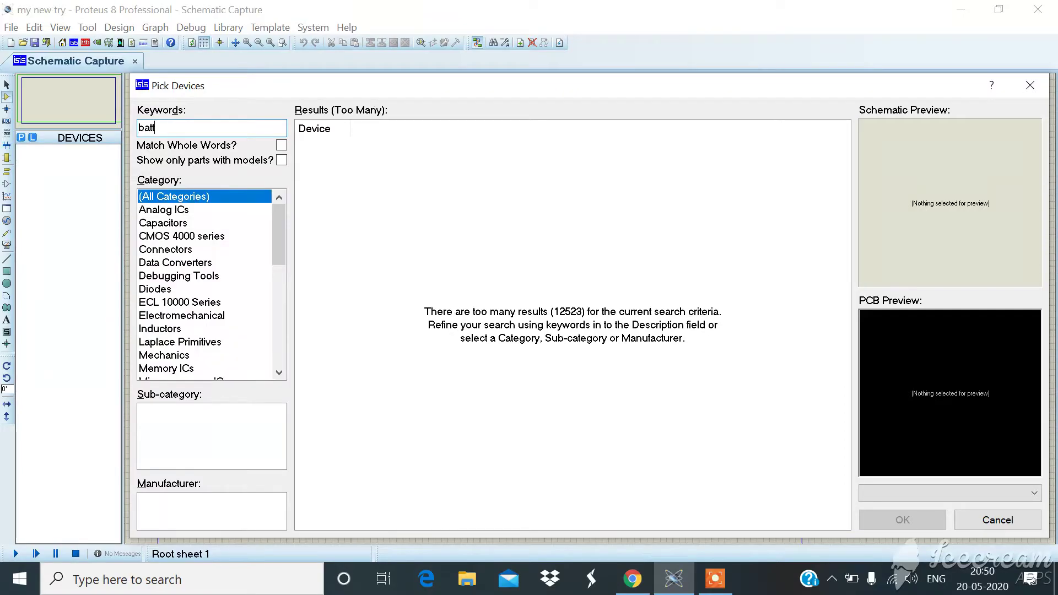
{"action": "type", "text": "t"}
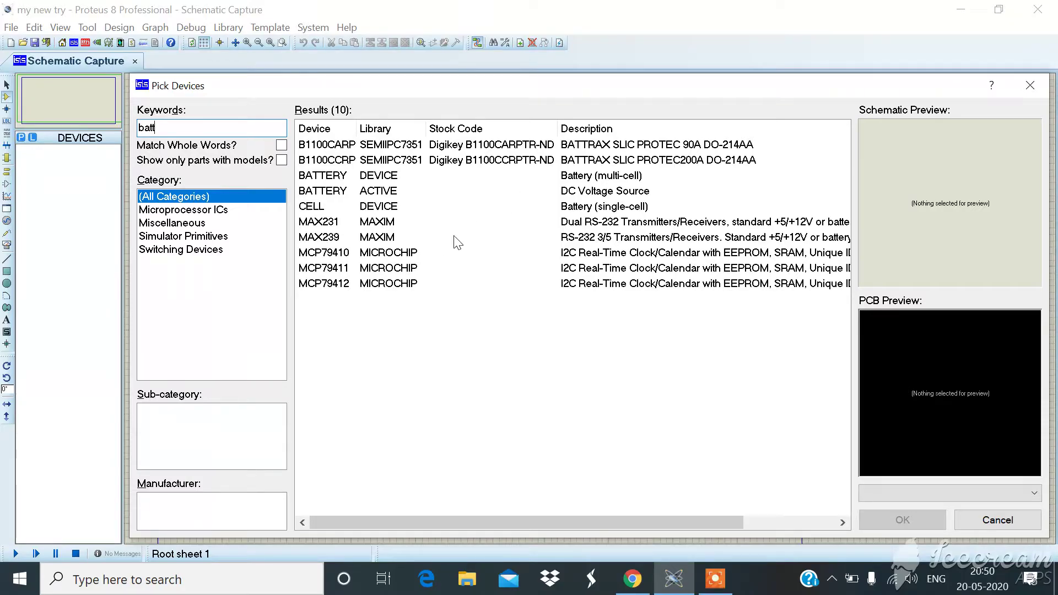
{"action": "left_click", "coordinate": [433, 176]}
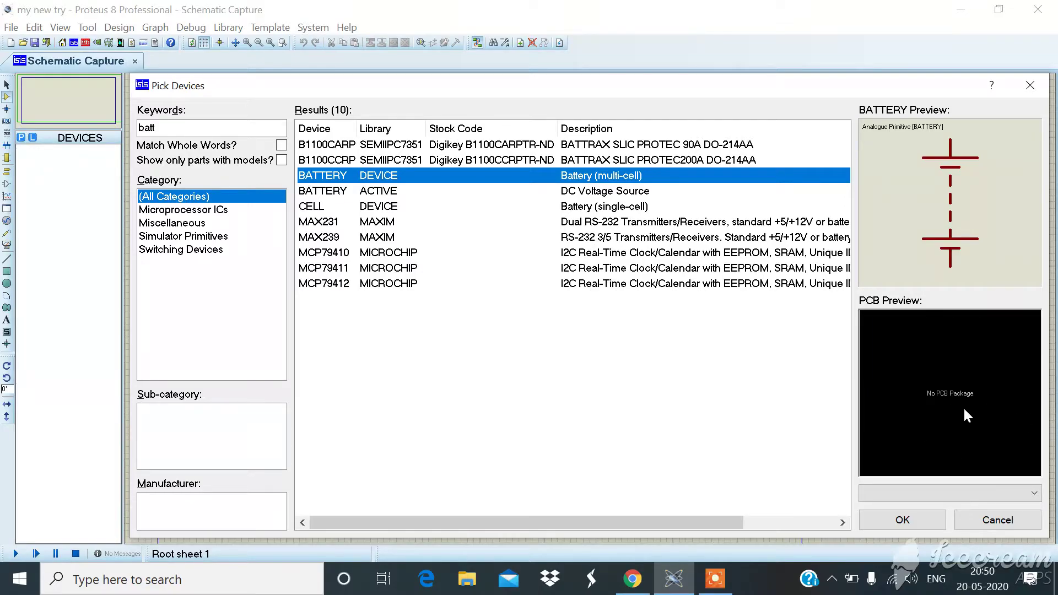
{"action": "double_click", "coordinate": [467, 177]}
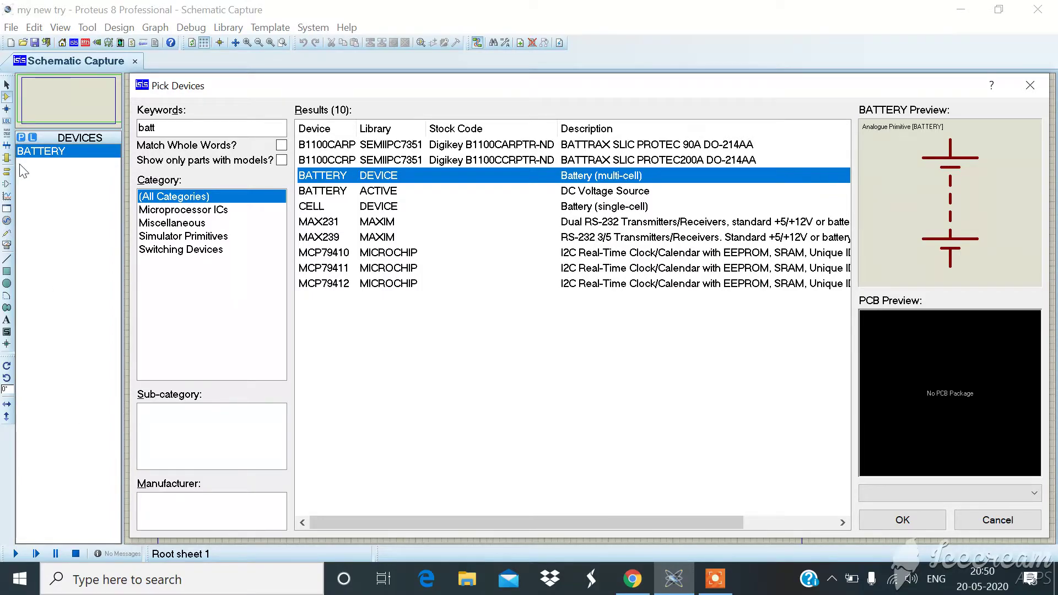
- Search the device library for led, and refine the search to blue led
{"action": "left_click", "coordinate": [234, 130]}
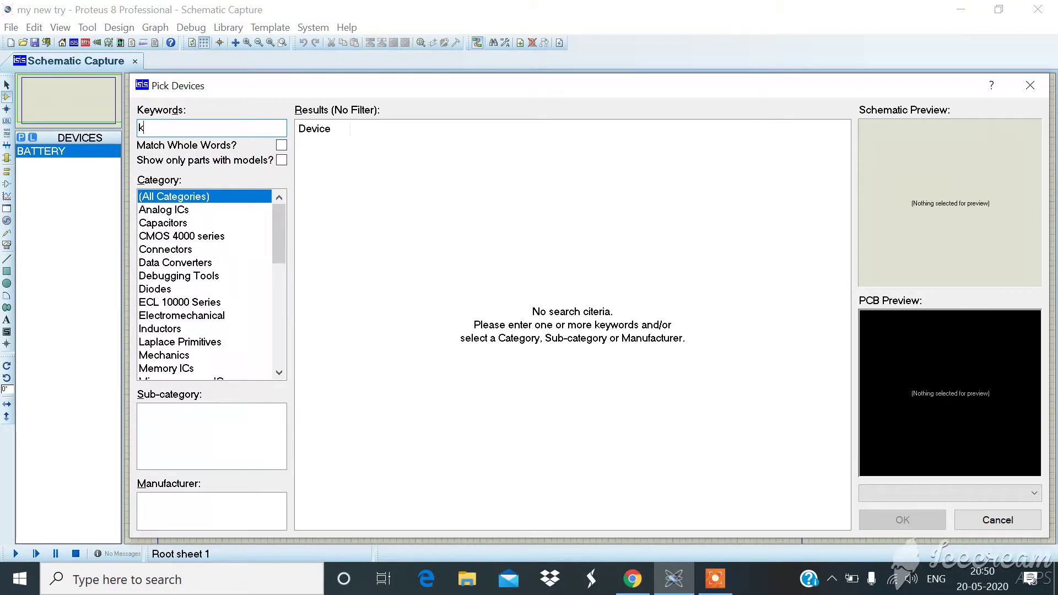
{"action": "key", "text": "BackSpace"}
{"action": "type", "text": "led"}
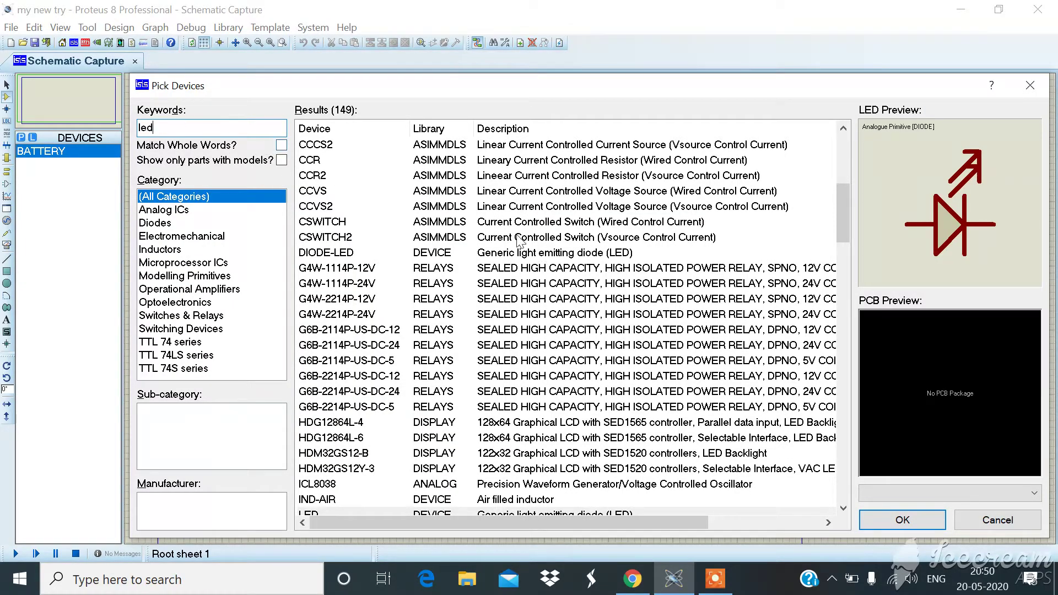
{"action": "key", "text": "BackSpace"}
{"action": "key", "text": "BackSpace"}
{"action": "key", "text": "BackSpace"}
{"action": "type", "text": "b"}
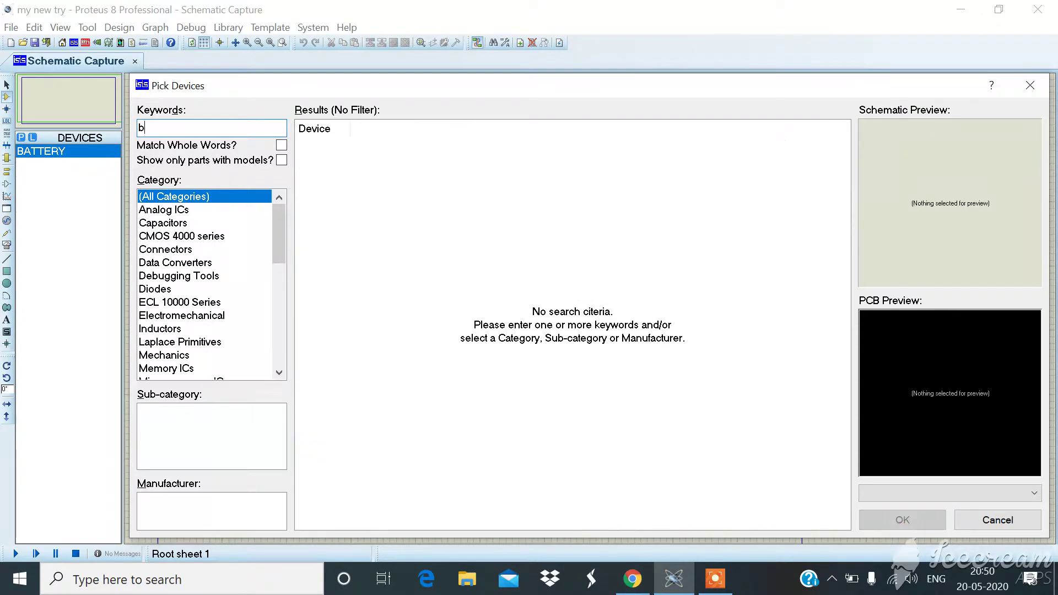
{"action": "type", "text": "lue "}
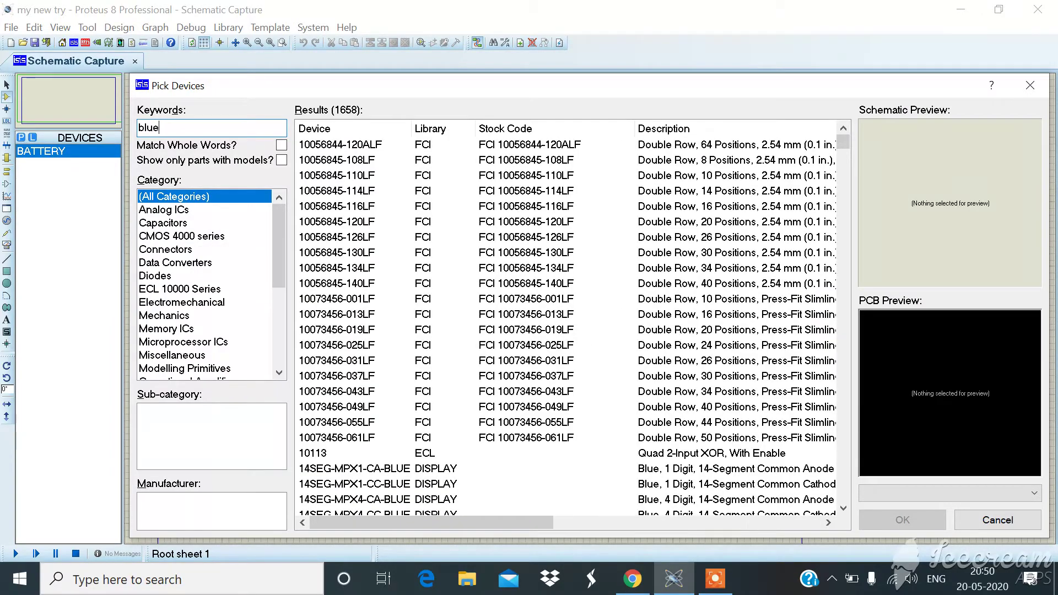
{"action": "type", "text": "led"}
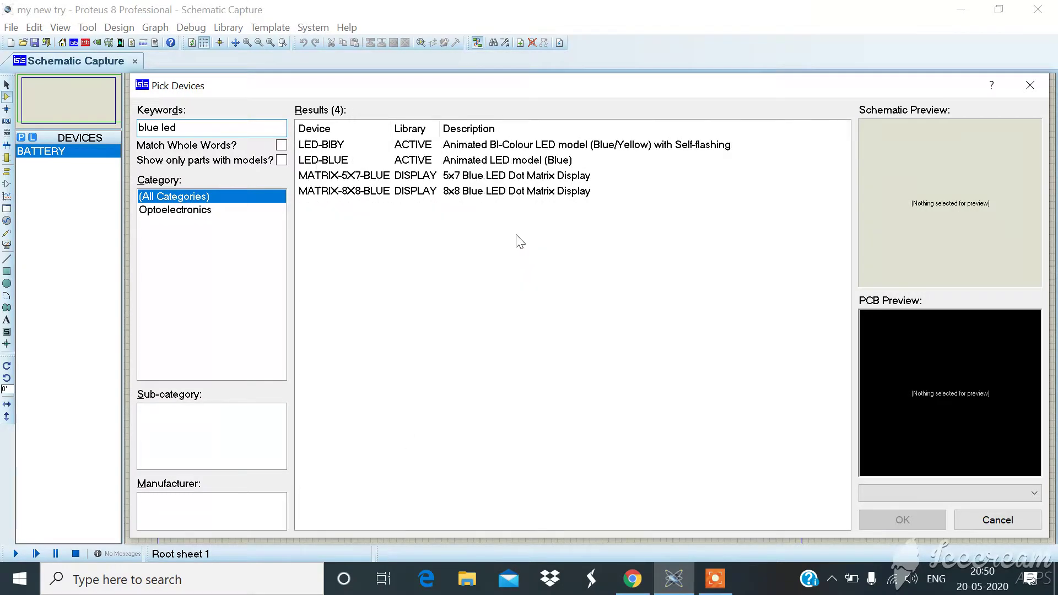
- Compare the previews of LED-BIBY and LED-BLUE, and add the blue/yellow LED-BIBY to the project's devices
{"action": "mouse_move", "coordinate": [361, 159]}
{"action": "left_click", "coordinate": [465, 146]}
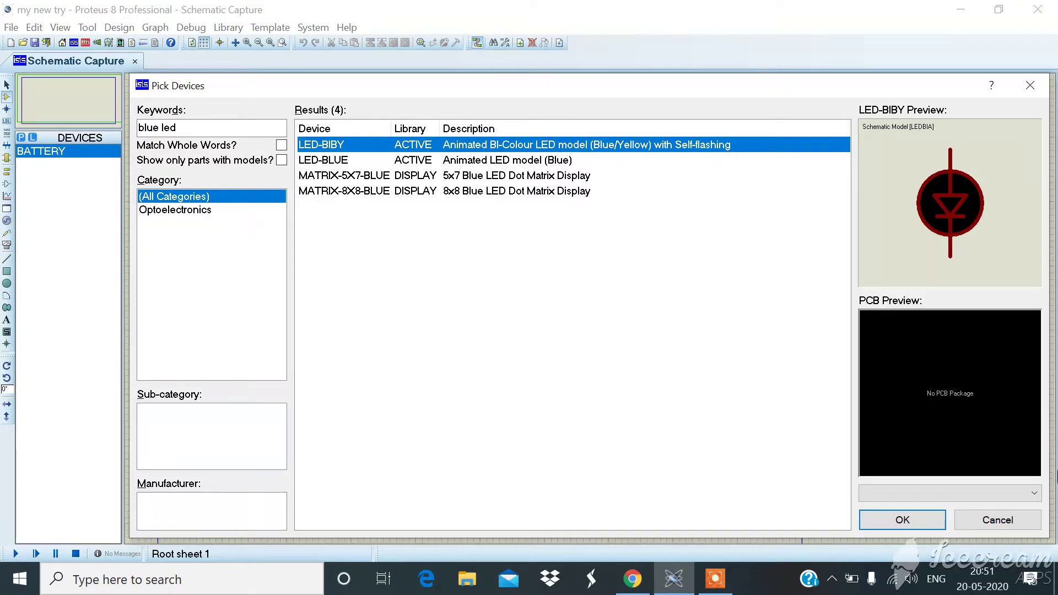
{"action": "left_click", "coordinate": [397, 163]}
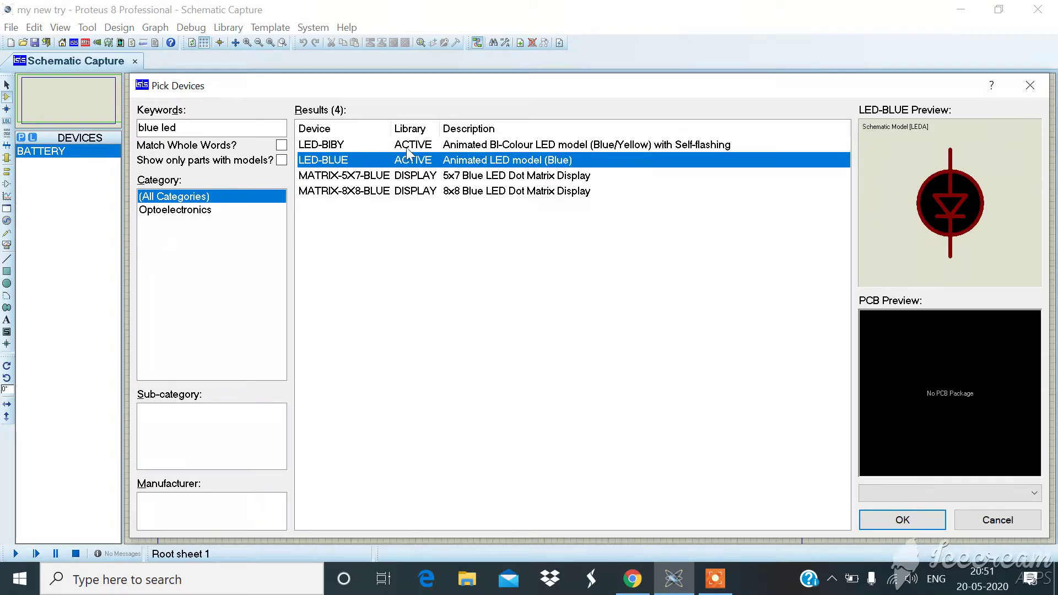
{"action": "left_click", "coordinate": [404, 145]}
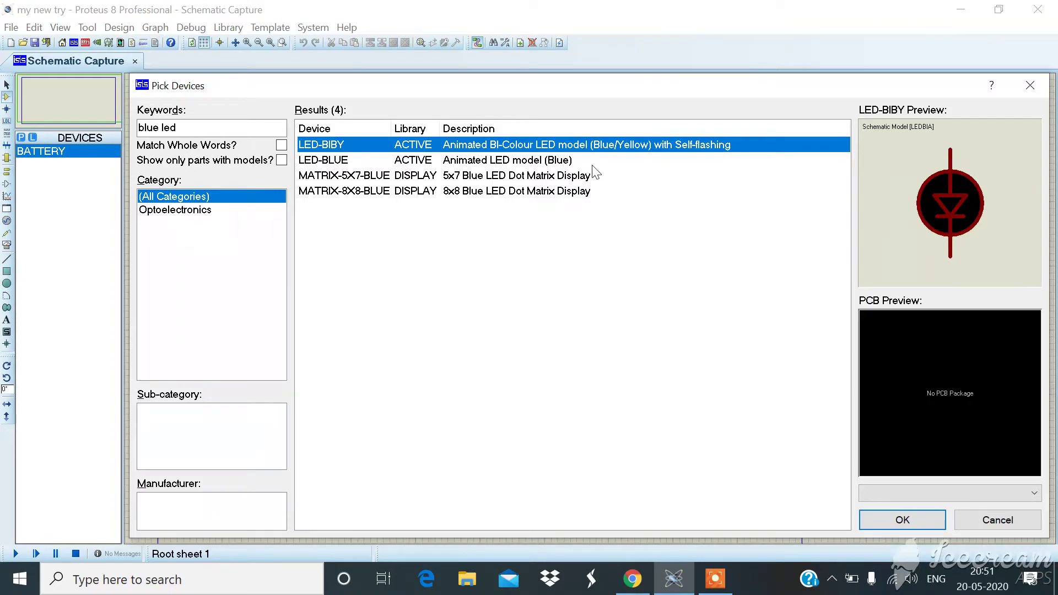
{"action": "double_click", "coordinate": [593, 149]}
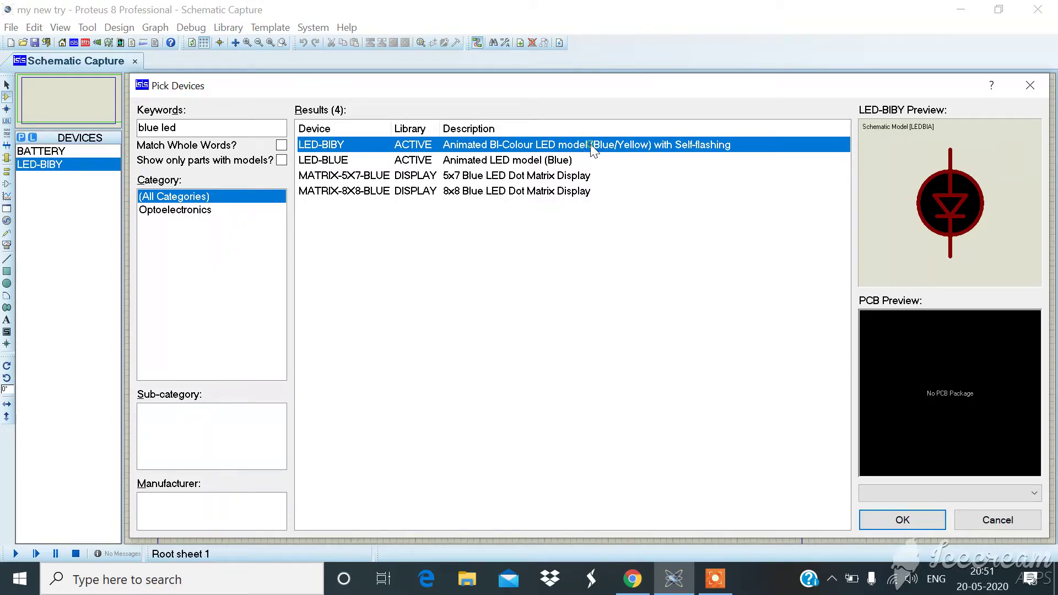
- Search the device library for 100 ohm resis and look through the matching parts
{"action": "left_click", "coordinate": [222, 131]}
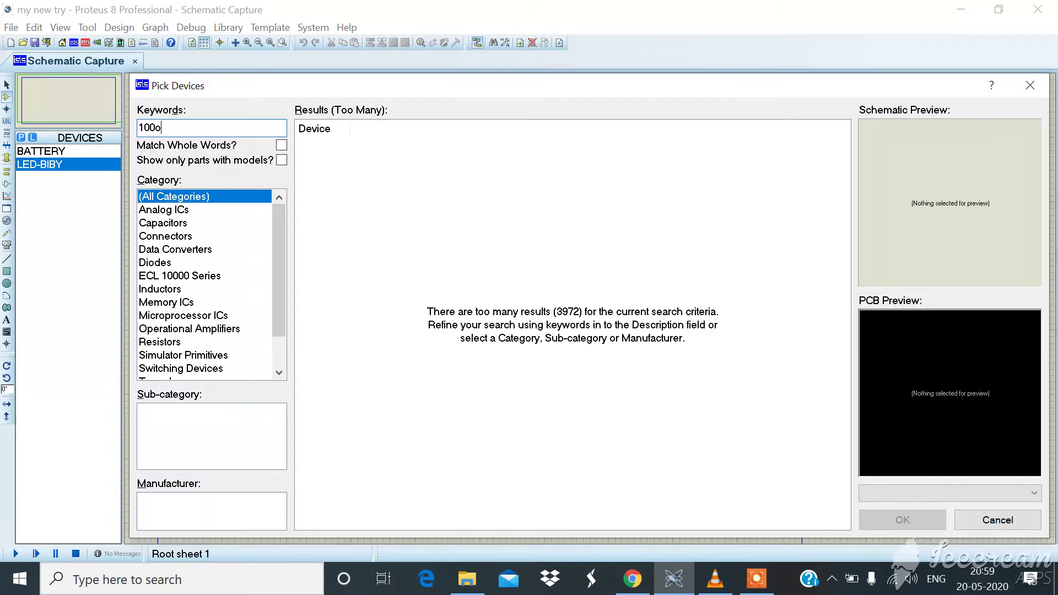
{"action": "type", "text": "hm"}
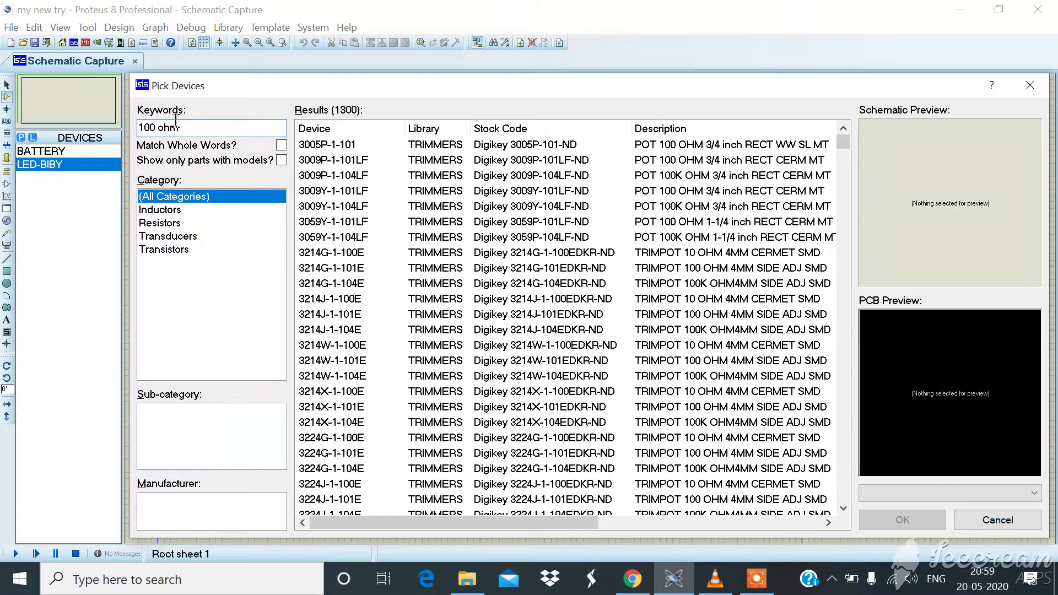
{"action": "type", "text": " resis is"}
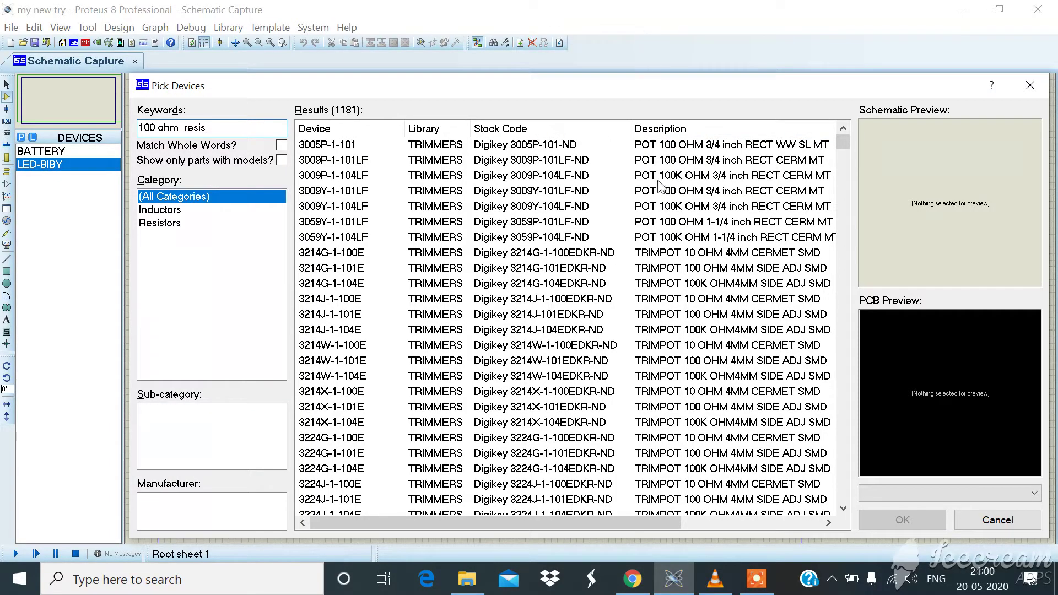
{"action": "scroll", "coordinate": [609, 410], "scroll_direction": "down", "scroll_amount": 7}
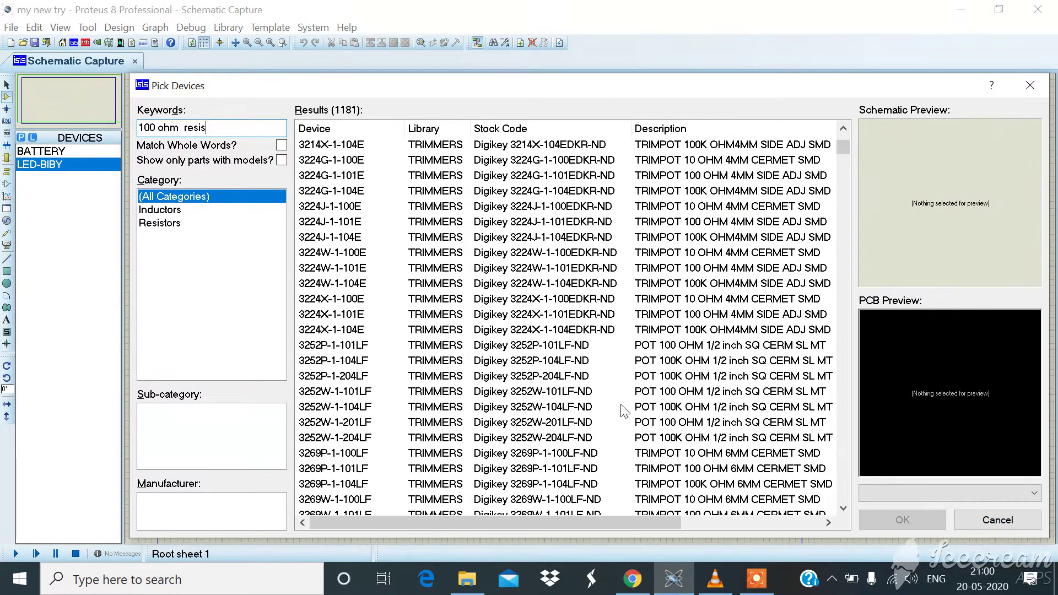
{"action": "scroll", "coordinate": [722, 413], "scroll_direction": "down", "scroll_amount": 4}
{"action": "scroll", "coordinate": [539, 176], "scroll_direction": "up", "scroll_amount": 11}
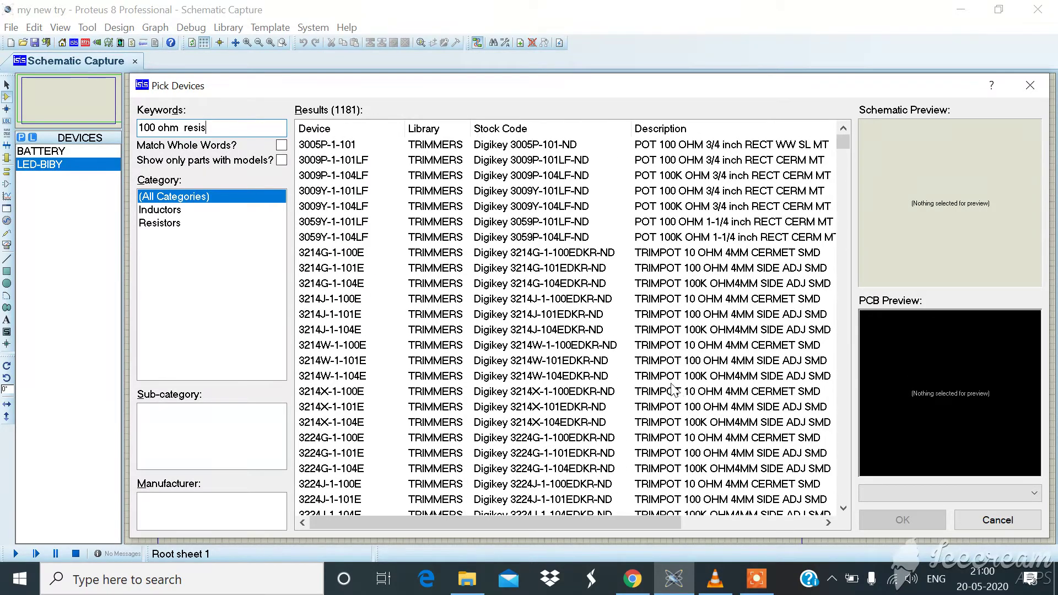
- Examine the schematic and PCB previews of several trimmer parts, including 3005P-1-101 and 3269W-1-101LF
{"action": "left_click", "coordinate": [524, 144]}
{"action": "scroll", "coordinate": [568, 254], "scroll_direction": "down", "scroll_amount": 5}
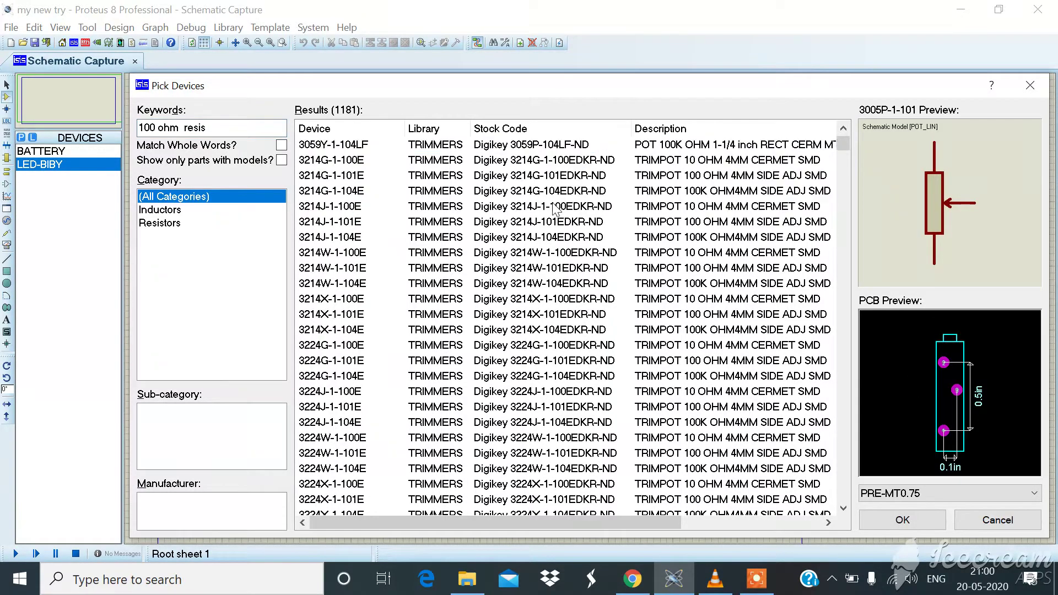
{"action": "scroll", "coordinate": [573, 258], "scroll_direction": "down", "scroll_amount": 5}
{"action": "left_click", "coordinate": [578, 268]}
{"action": "left_click", "coordinate": [565, 226]}
{"action": "left_click", "coordinate": [598, 333]}
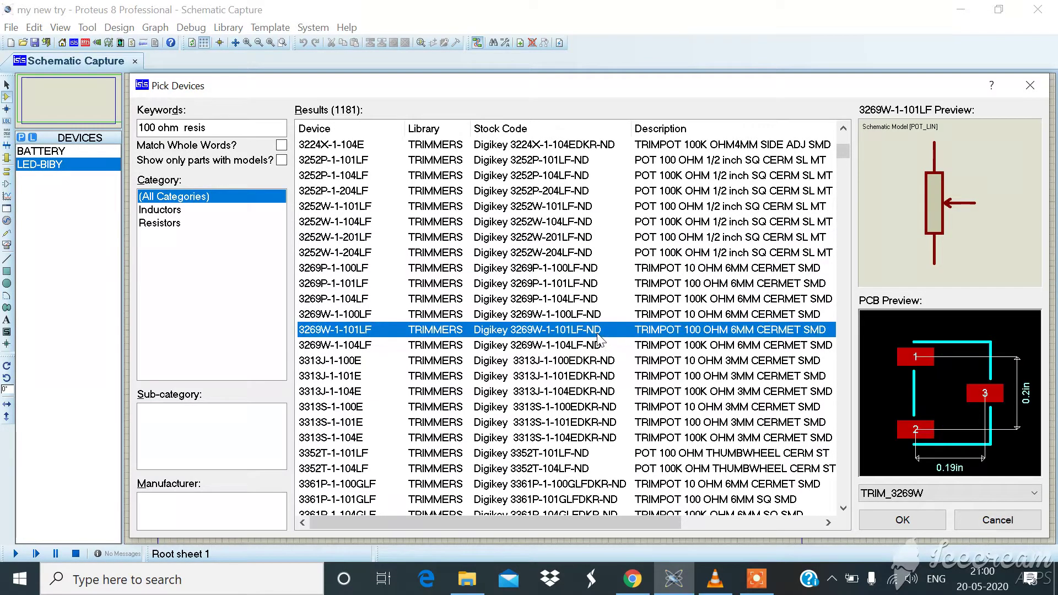
{"action": "scroll", "coordinate": [598, 334], "scroll_direction": "down", "scroll_amount": 4}
{"action": "scroll", "coordinate": [601, 340], "scroll_direction": "down", "scroll_amount": 2}
- Add the 9C04021A1102JLHF3 resistor to the project's devices and finish picking devices
{"action": "left_click", "coordinate": [572, 255]}
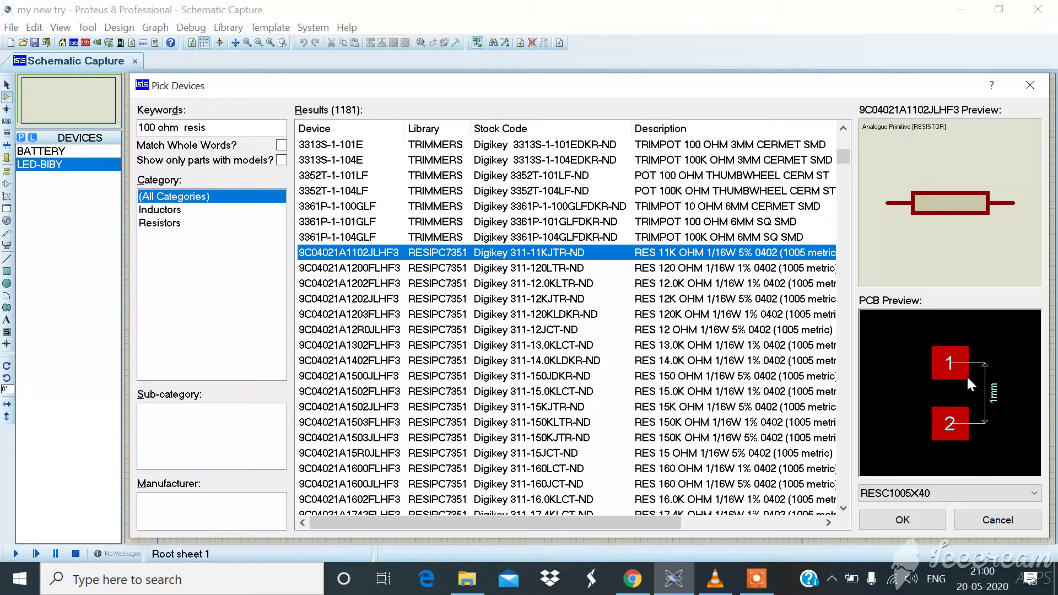
{"action": "double_click", "coordinate": [594, 255]}
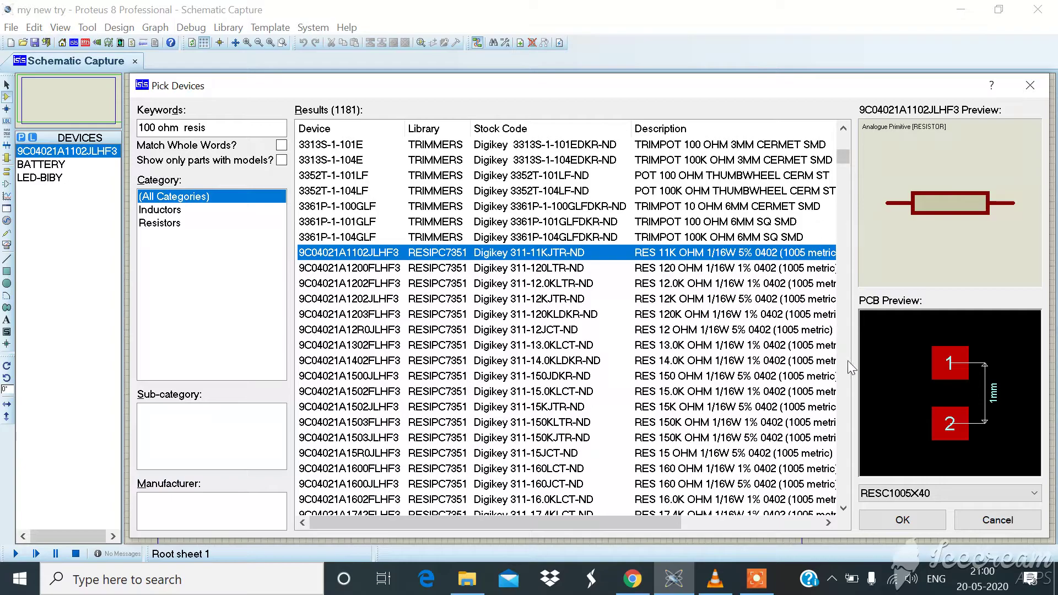
{"action": "left_click", "coordinate": [926, 519]}
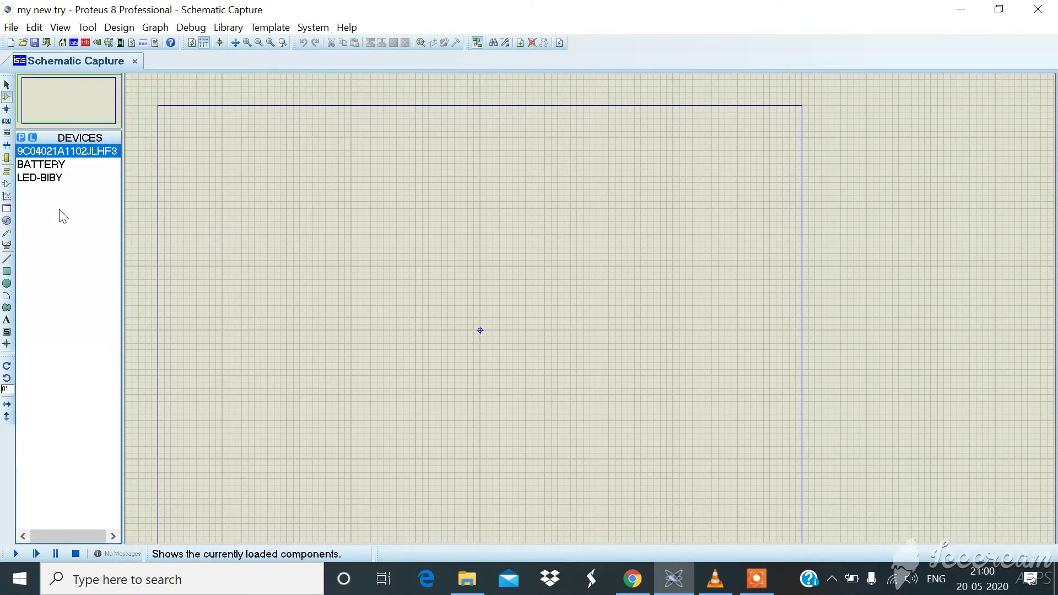
- Place the LED-BIBY on the schematic sheet, above and to the right of the origin marker
{"action": "scroll", "coordinate": [592, 303], "scroll_direction": "up", "scroll_amount": 1}
{"action": "scroll", "coordinate": [592, 303], "scroll_direction": "up", "scroll_amount": 1}
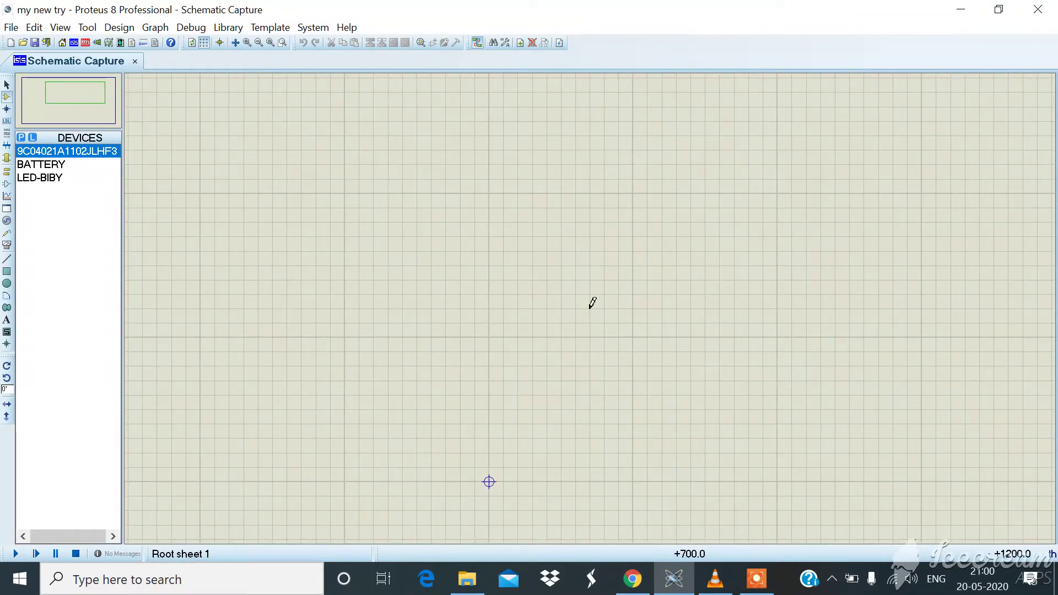
{"action": "left_click", "coordinate": [65, 179]}
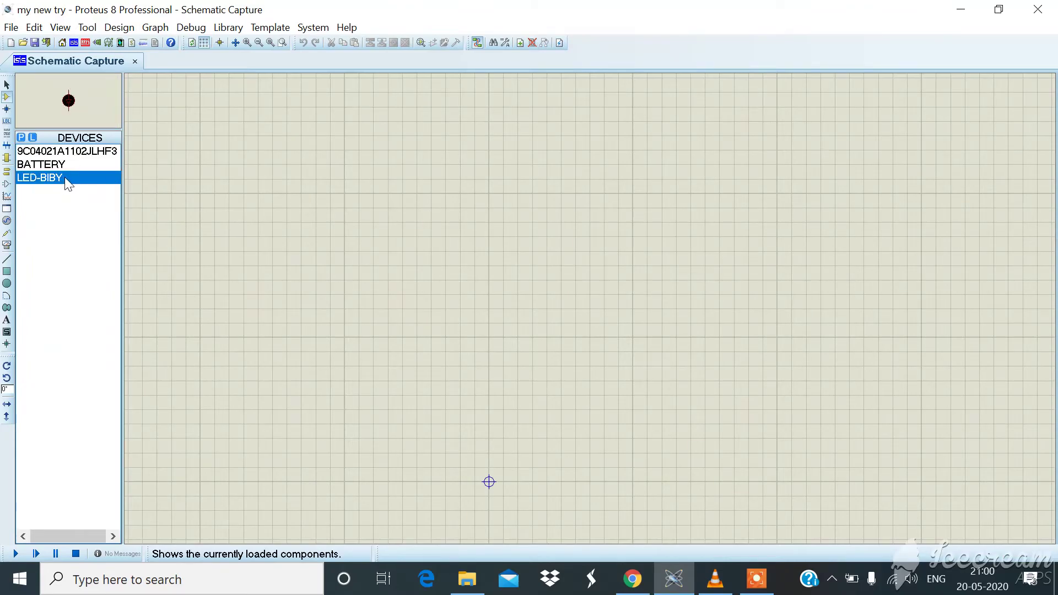
{"action": "left_click", "coordinate": [732, 238]}
{"action": "left_click", "coordinate": [735, 242]}
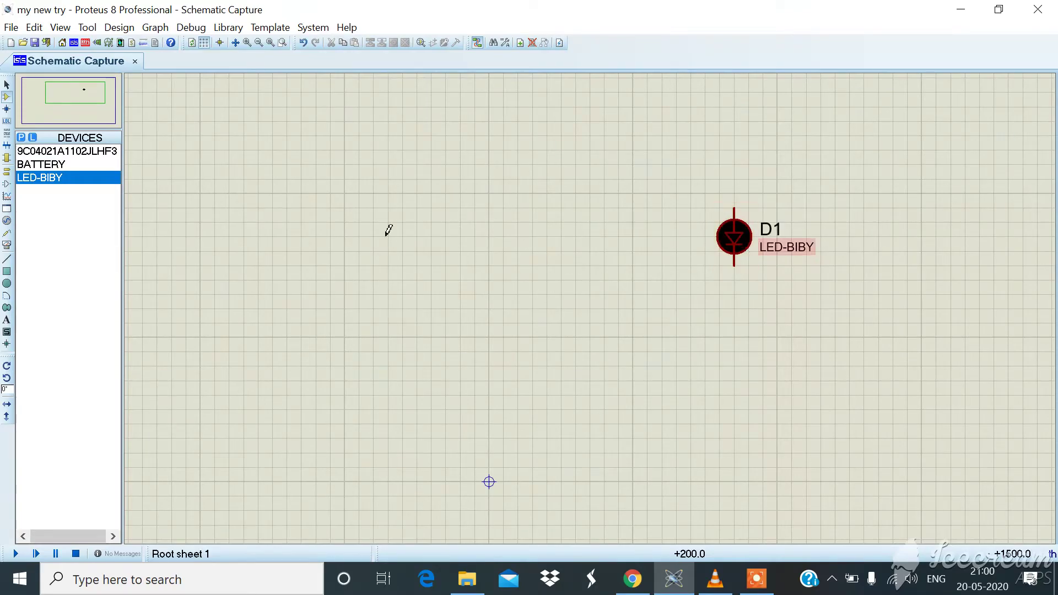
- Place the BATTERY on the sheet to the left of the LED, above the origin marker
{"action": "left_click", "coordinate": [72, 164]}
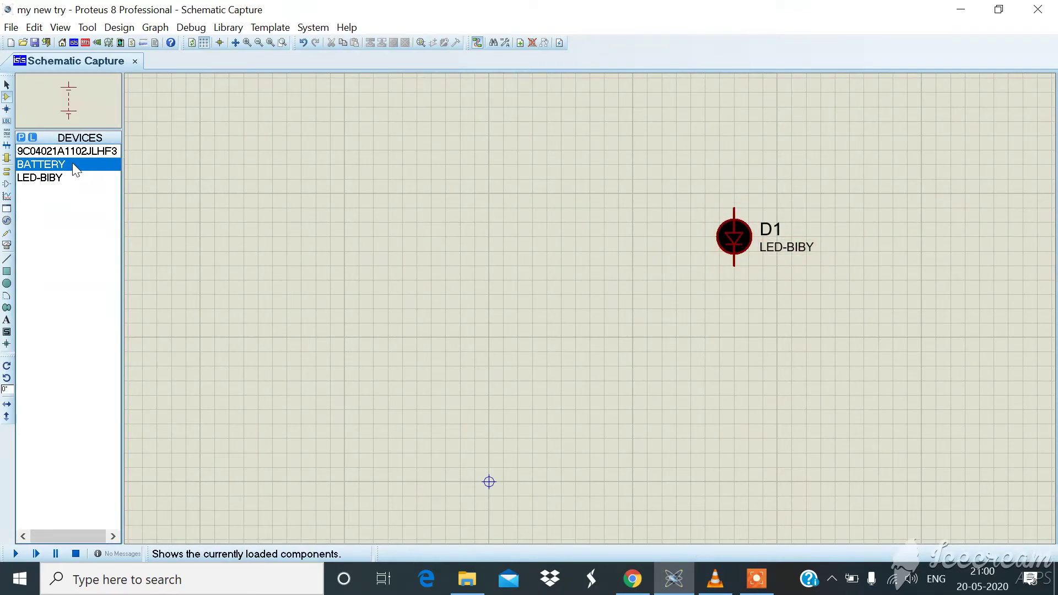
{"action": "left_click", "coordinate": [377, 209]}
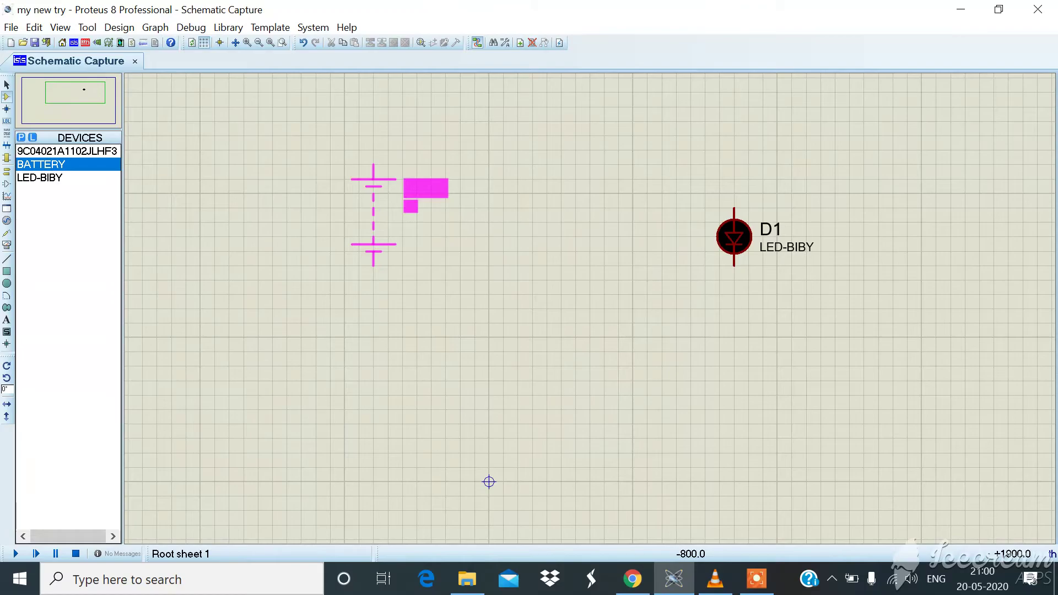
{"action": "left_click", "coordinate": [377, 210]}
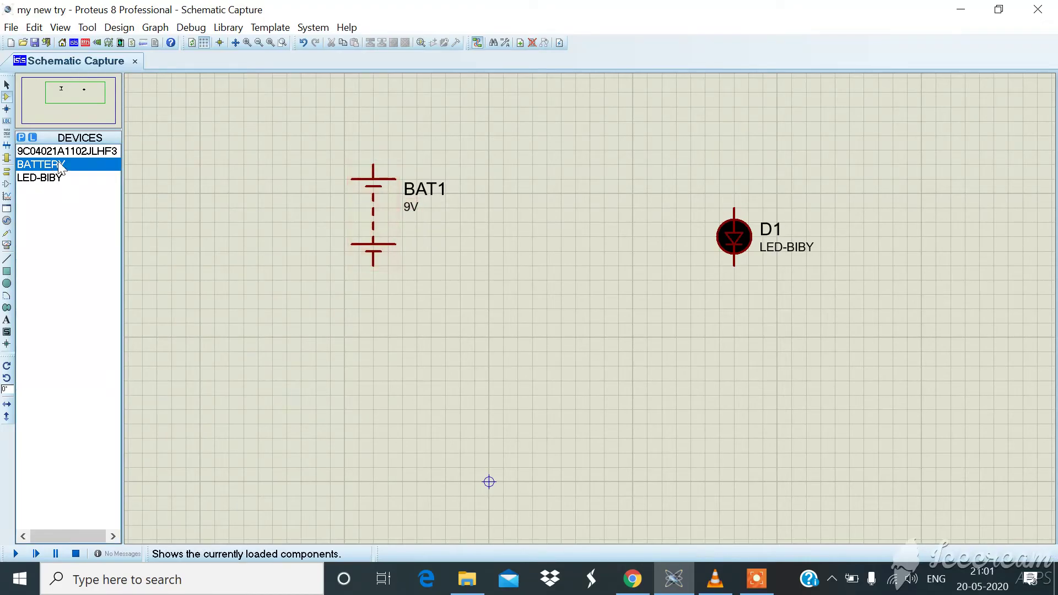
- Place the 9C04021A1102JLHF3 resistor horizontally between the battery and the LED, slightly above both
{"action": "left_click", "coordinate": [68, 153]}
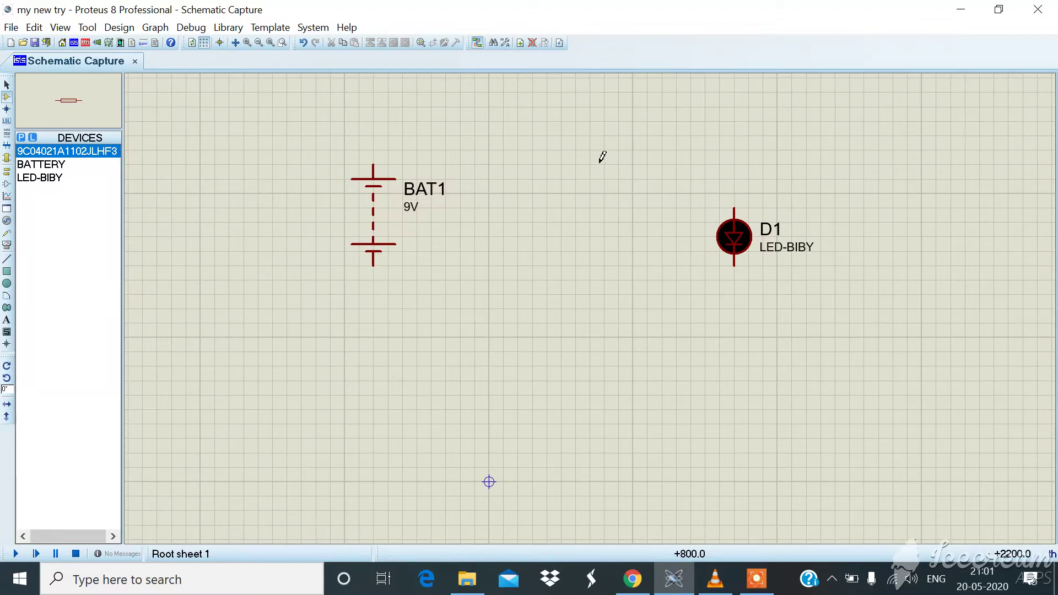
{"action": "left_click", "coordinate": [595, 121]}
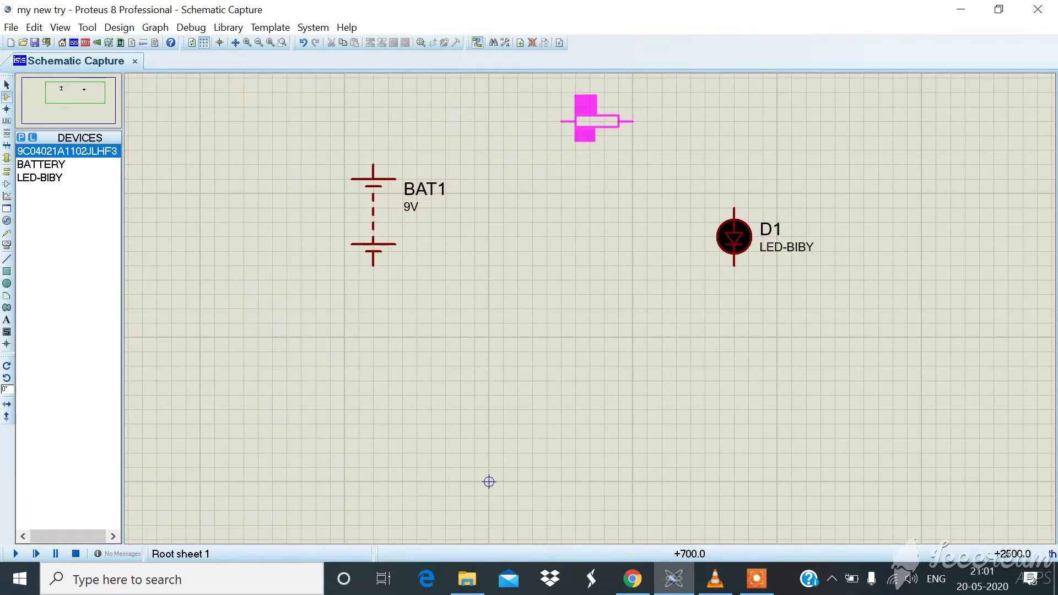
{"action": "left_click", "coordinate": [597, 135]}
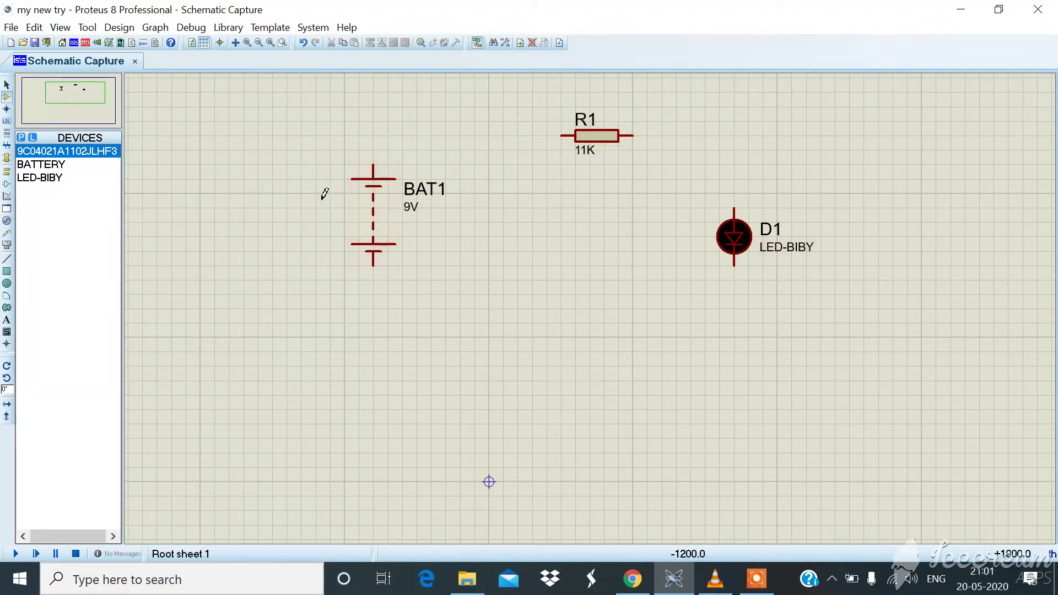
- Wire the parts into one series loop: resistor to the LED's upper pin, LED's lower pin to the battery's lower terminal, battery's upper terminal to the resistor
{"action": "left_click", "coordinate": [634, 136]}
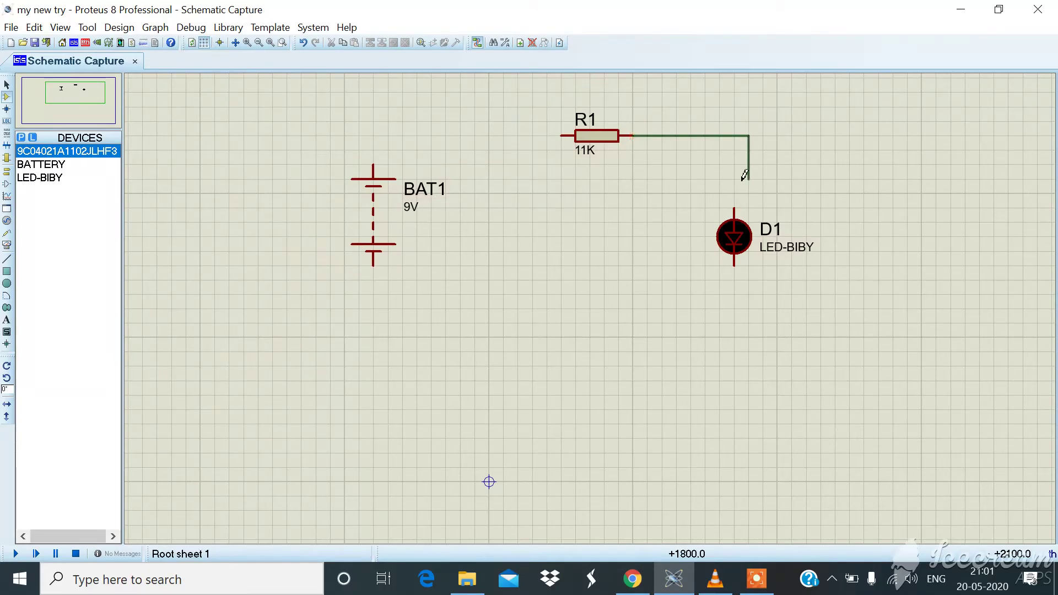
{"action": "left_click", "coordinate": [735, 211]}
{"action": "left_click", "coordinate": [734, 265]}
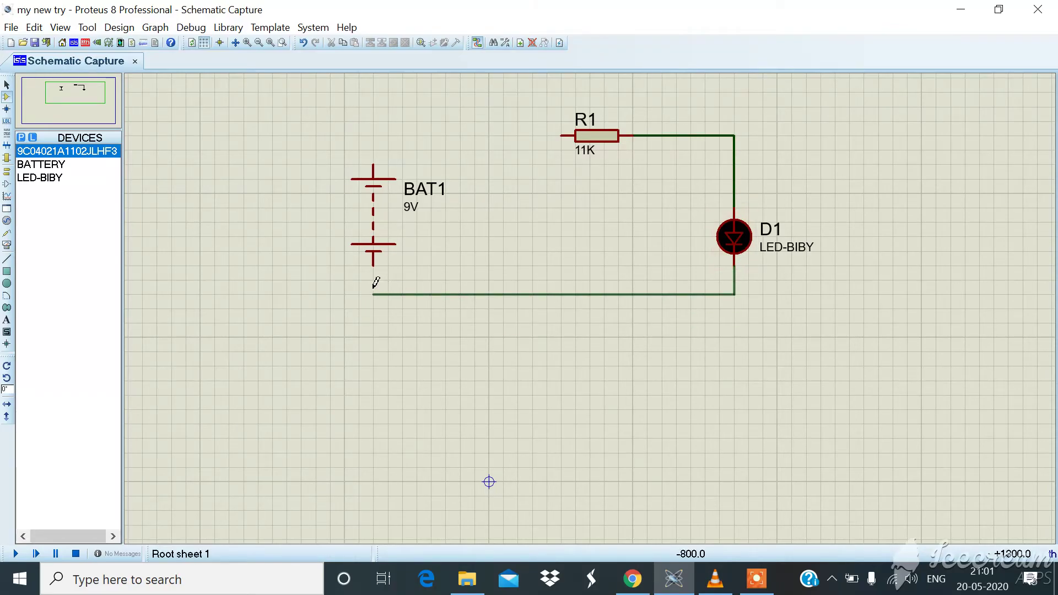
{"action": "left_click", "coordinate": [375, 259]}
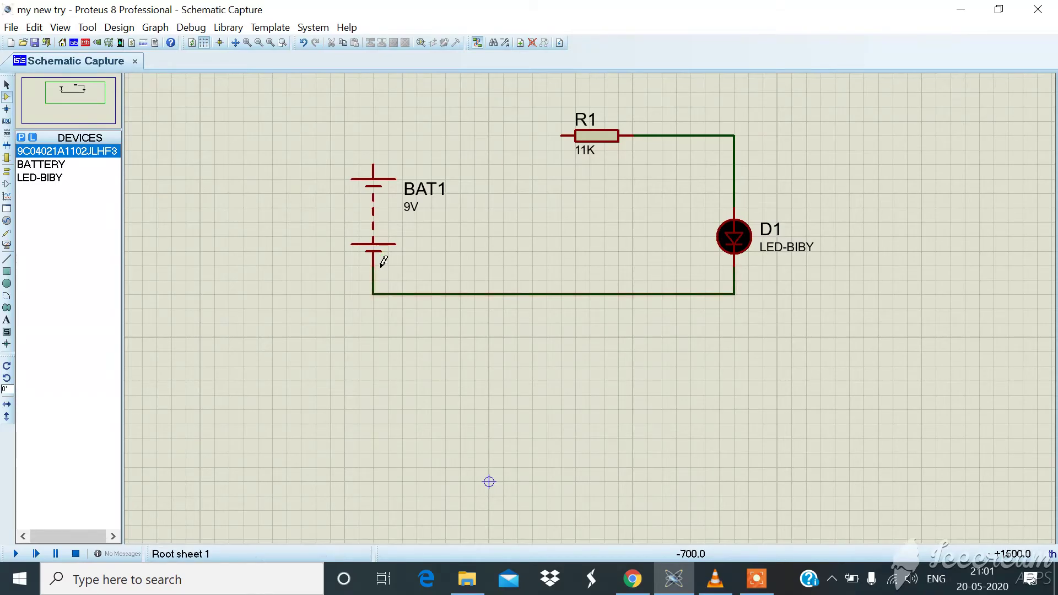
{"action": "left_click", "coordinate": [374, 158]}
{"action": "left_click", "coordinate": [563, 135]}
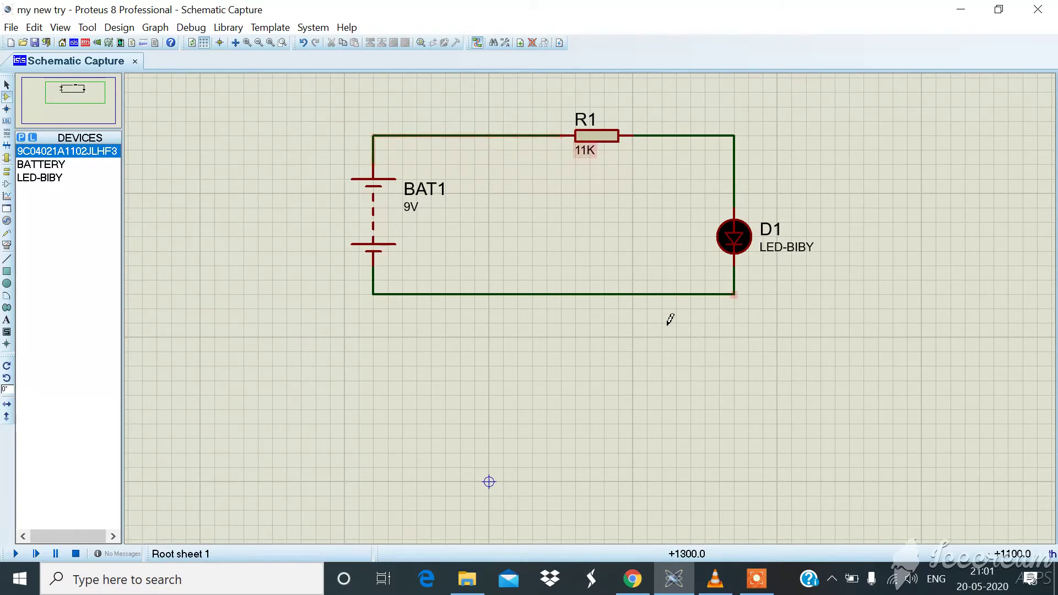
- Set the resistance of resistor R1 to 1000 and apply the change
{"action": "double_click", "coordinate": [604, 140]}
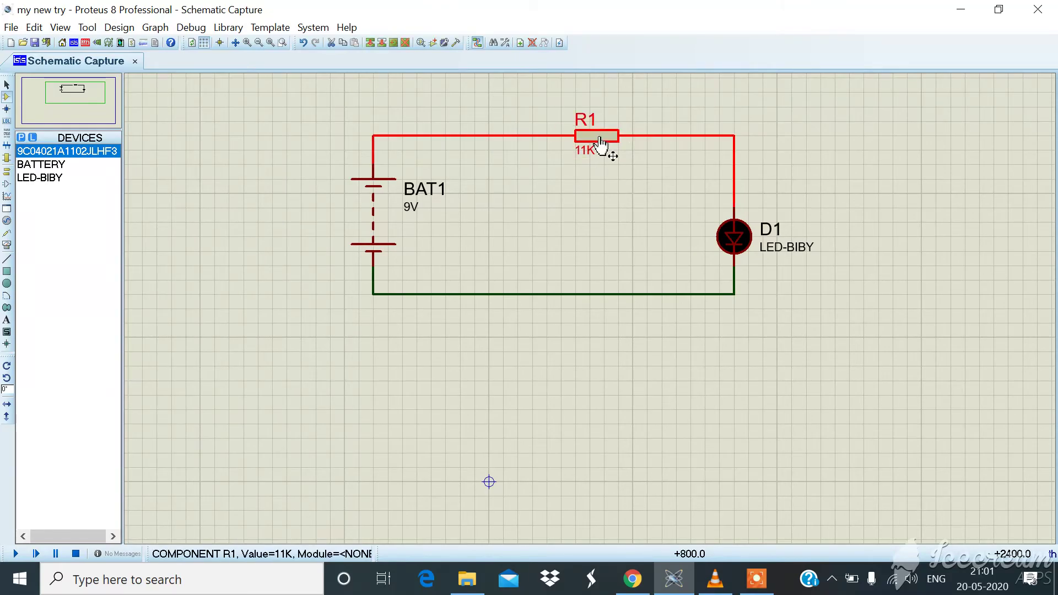
{"action": "left_click", "coordinate": [490, 180]}
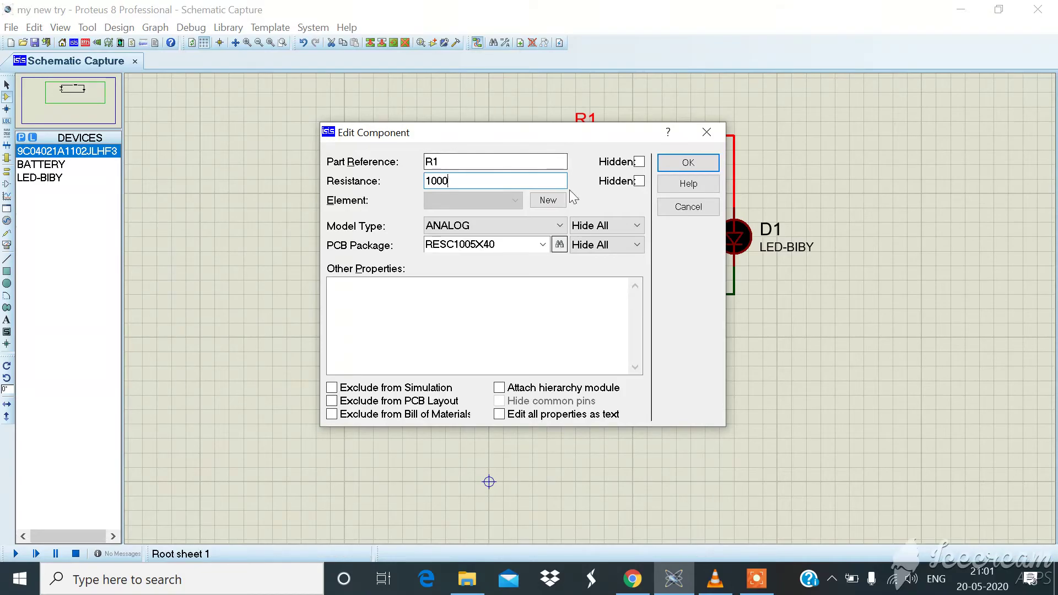
{"action": "left_click", "coordinate": [681, 164]}
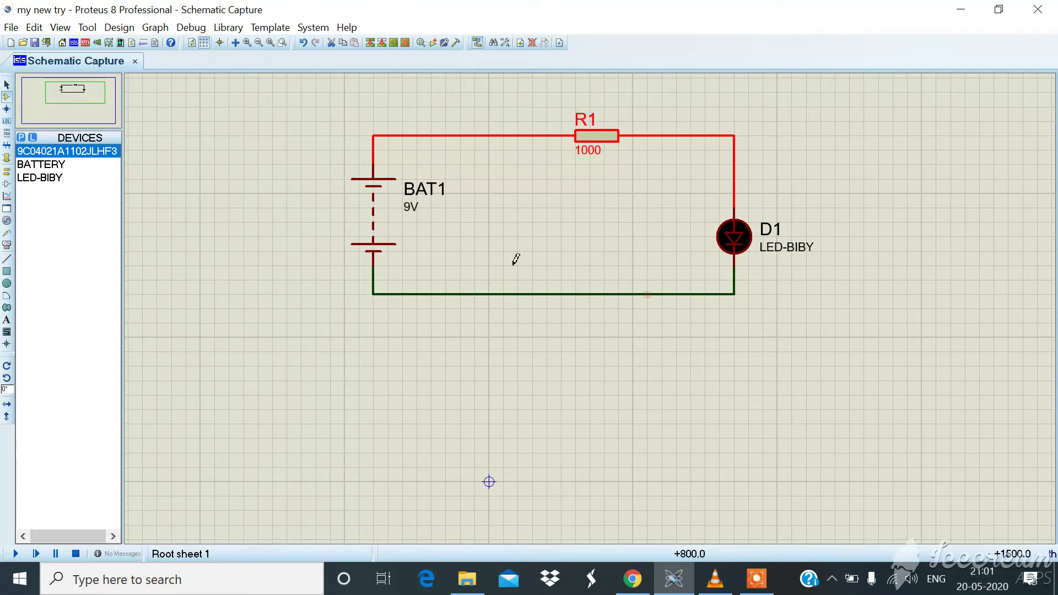
- Review the part value of battery BAT1 and accept it as it is
{"action": "double_click", "coordinate": [409, 209]}
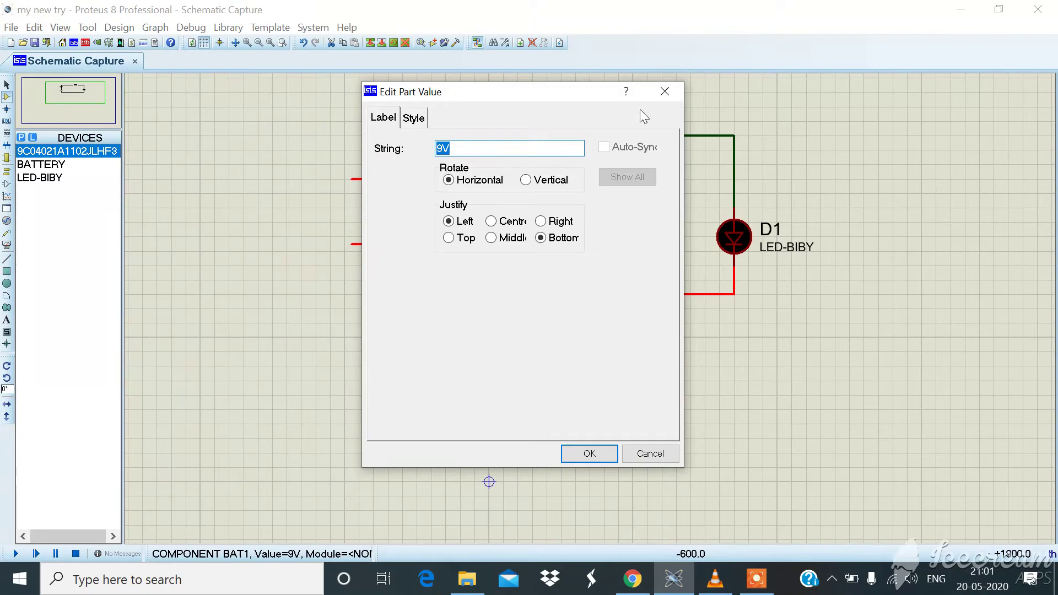
{"action": "left_click", "coordinate": [589, 453]}
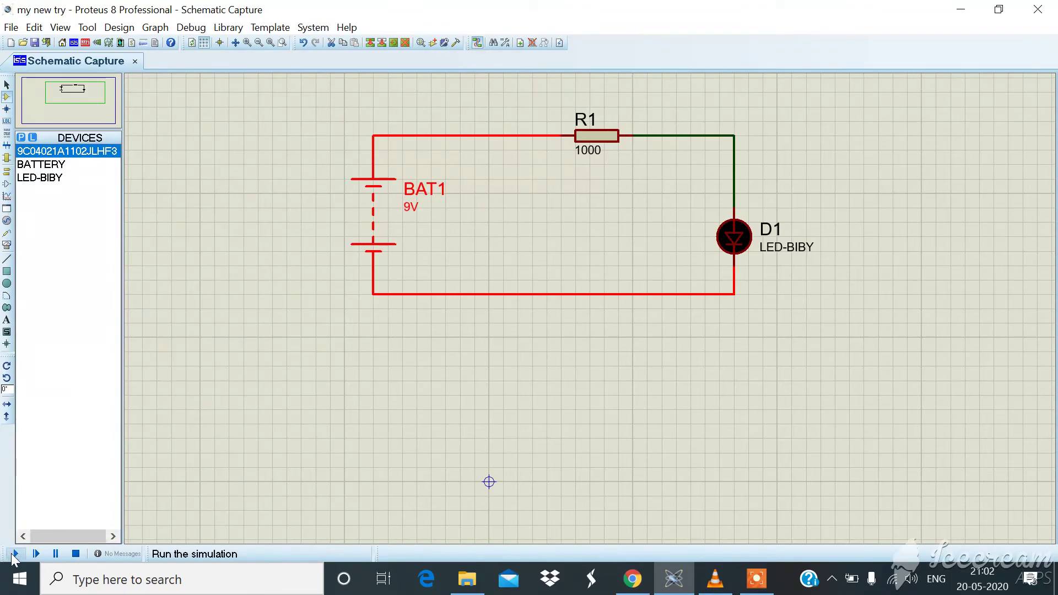
- Run the circuit simulation to test the LED and stop it
{"action": "left_click", "coordinate": [15, 554]}
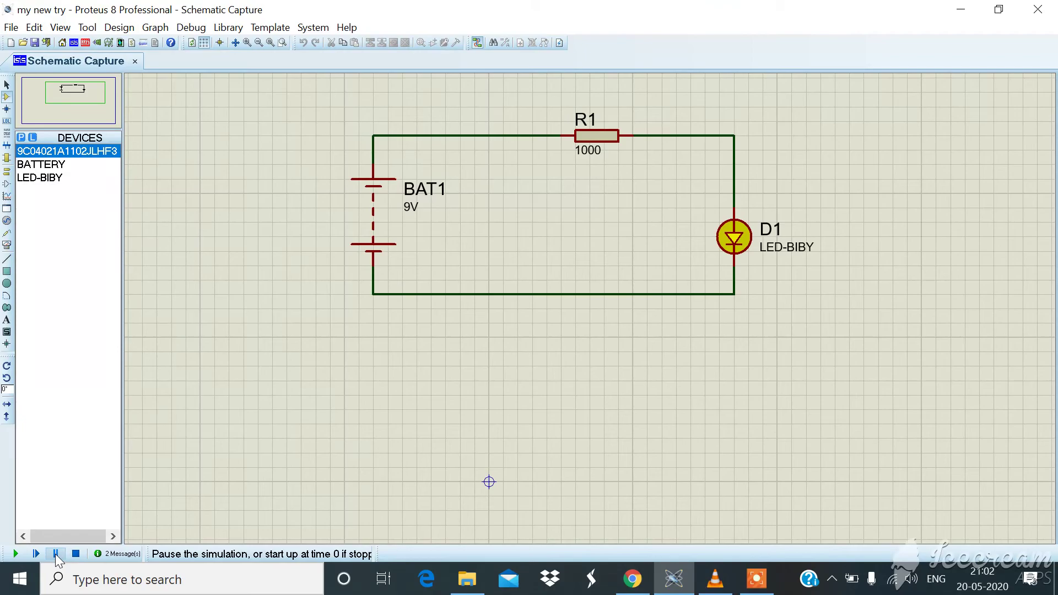
{"action": "left_click", "coordinate": [76, 555]}
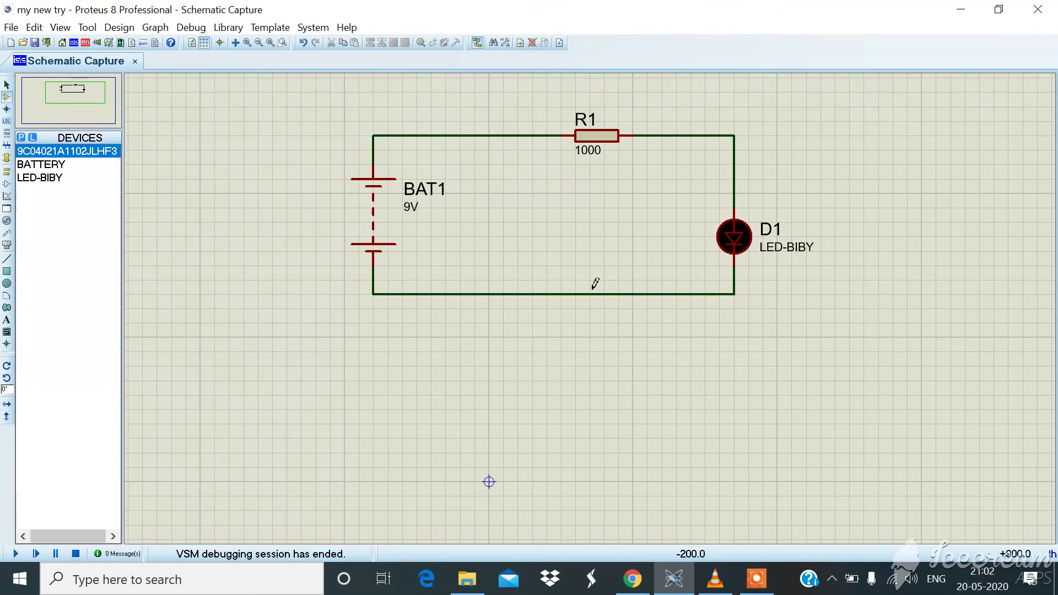